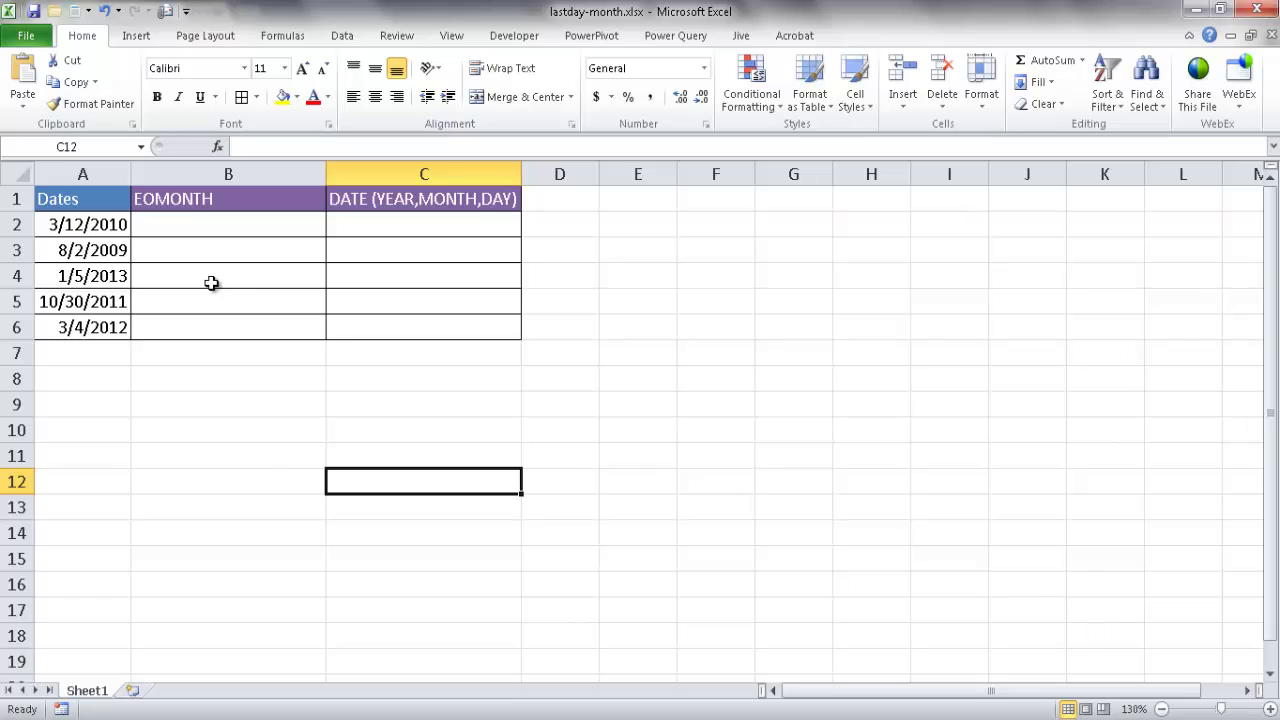
left_click_drag(115, 228, 110, 250)
left_click(110, 250)
left_click(106, 274)
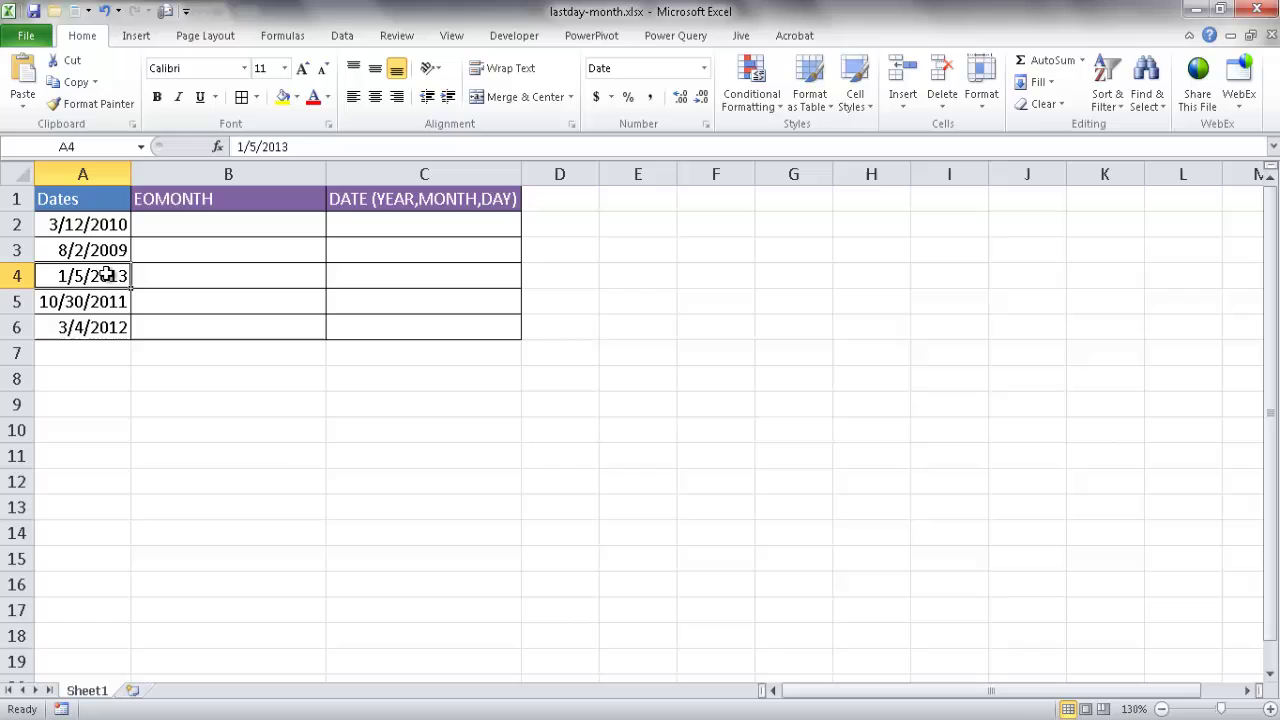
left_click(108, 250)
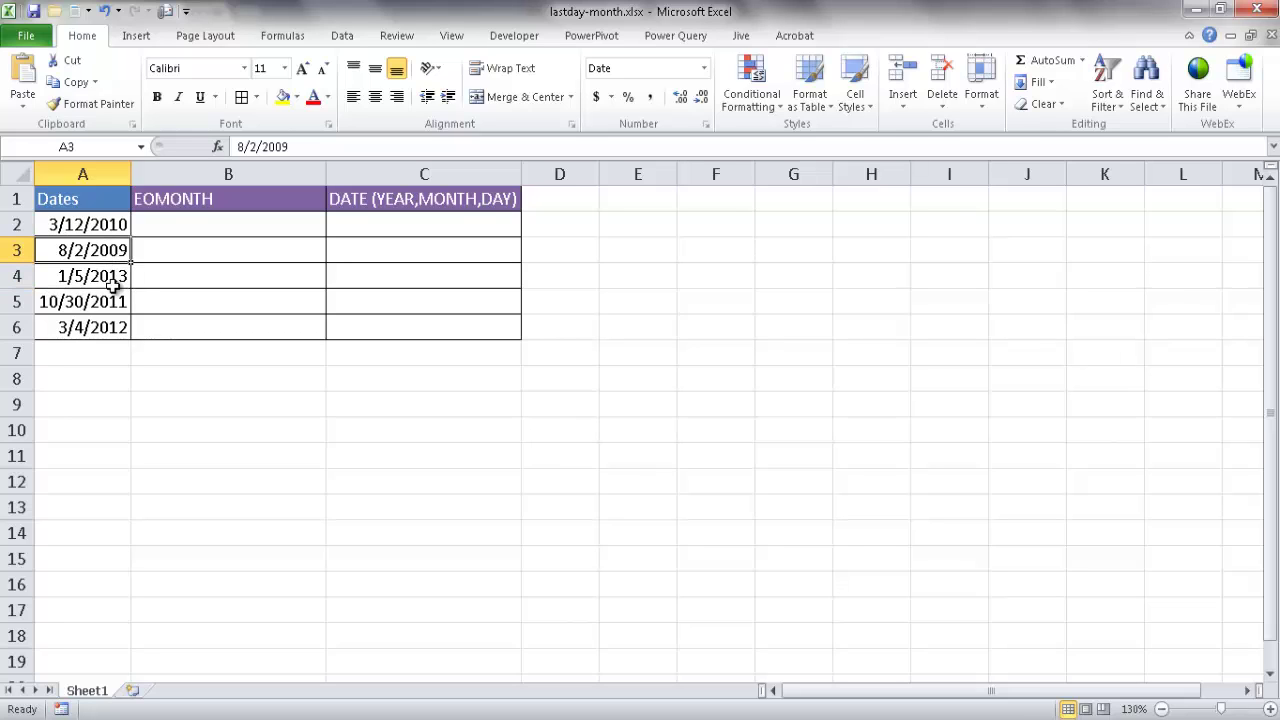
left_click(108, 274)
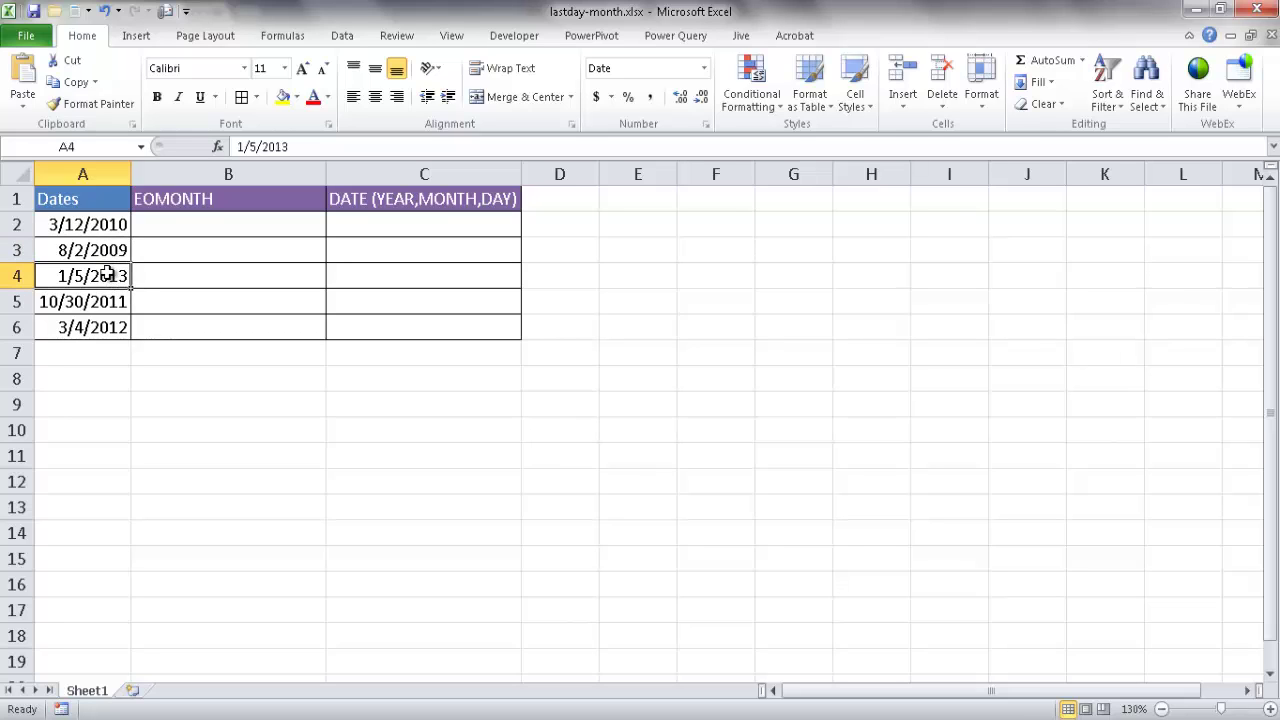
Enter the formula =EOMONTH(A2,0) in cell B2 to get the last day of that date's month
left_click(175, 227)
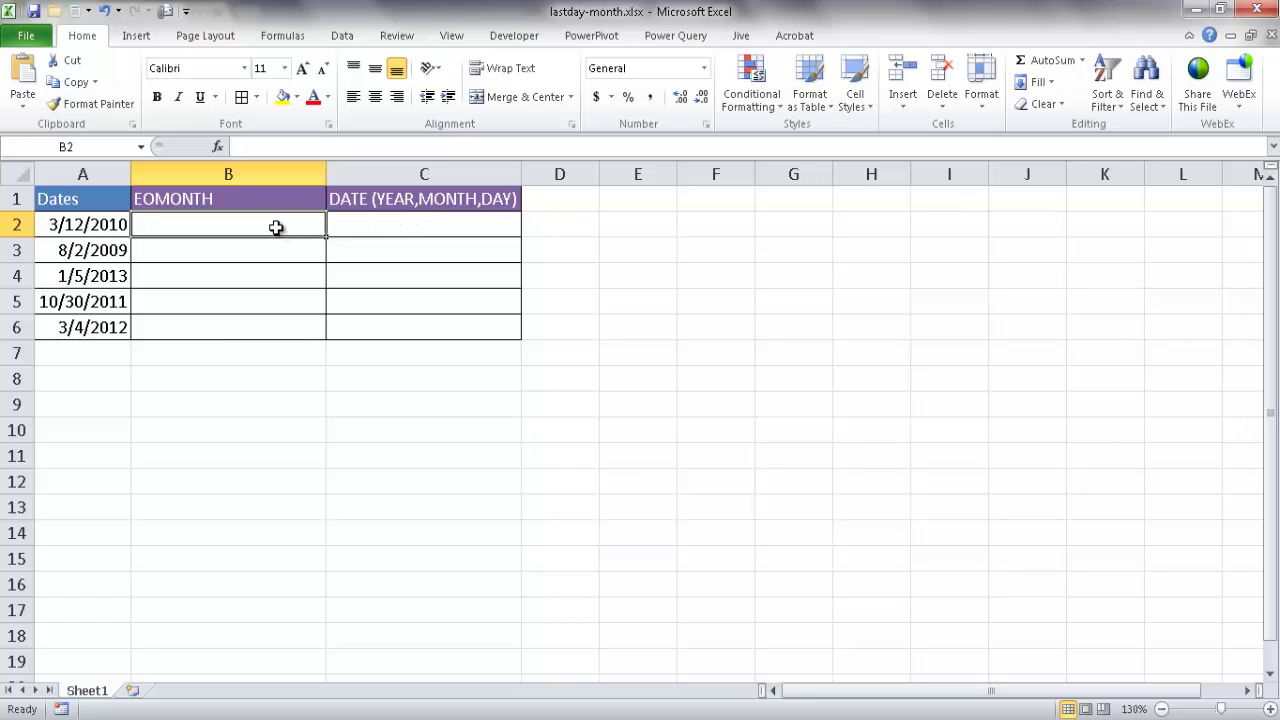
type("=")
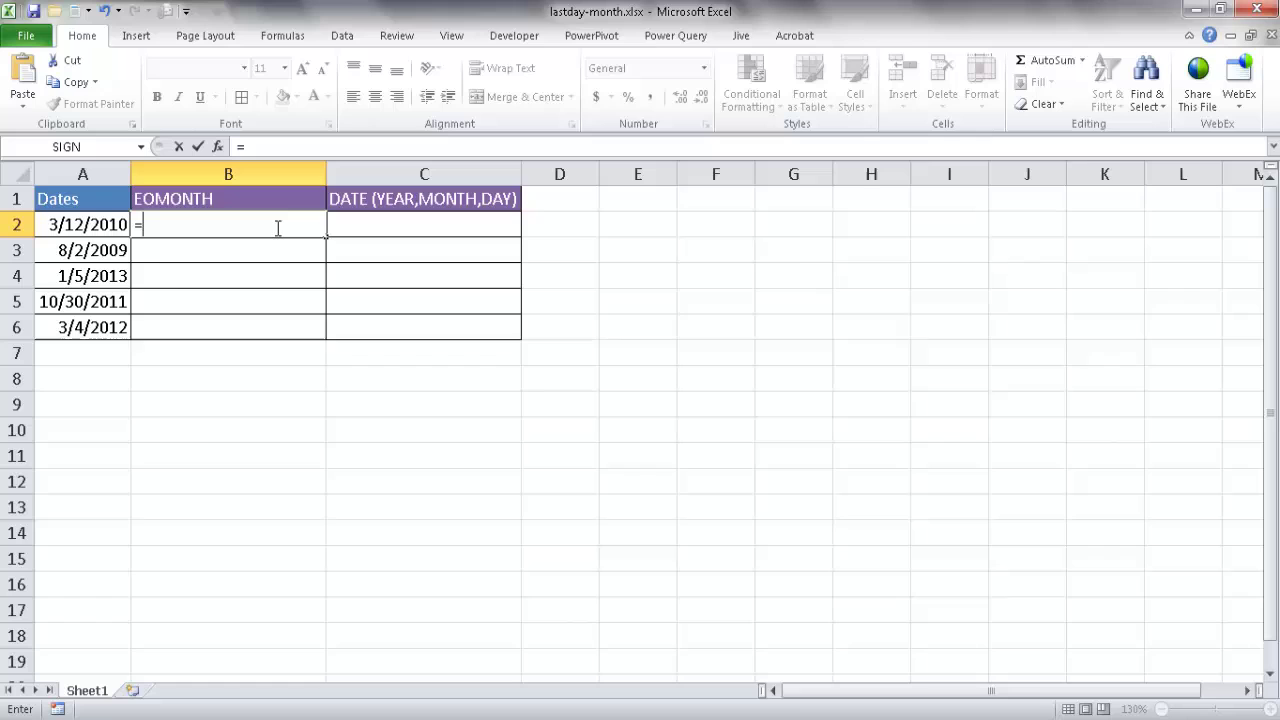
type("eomo")
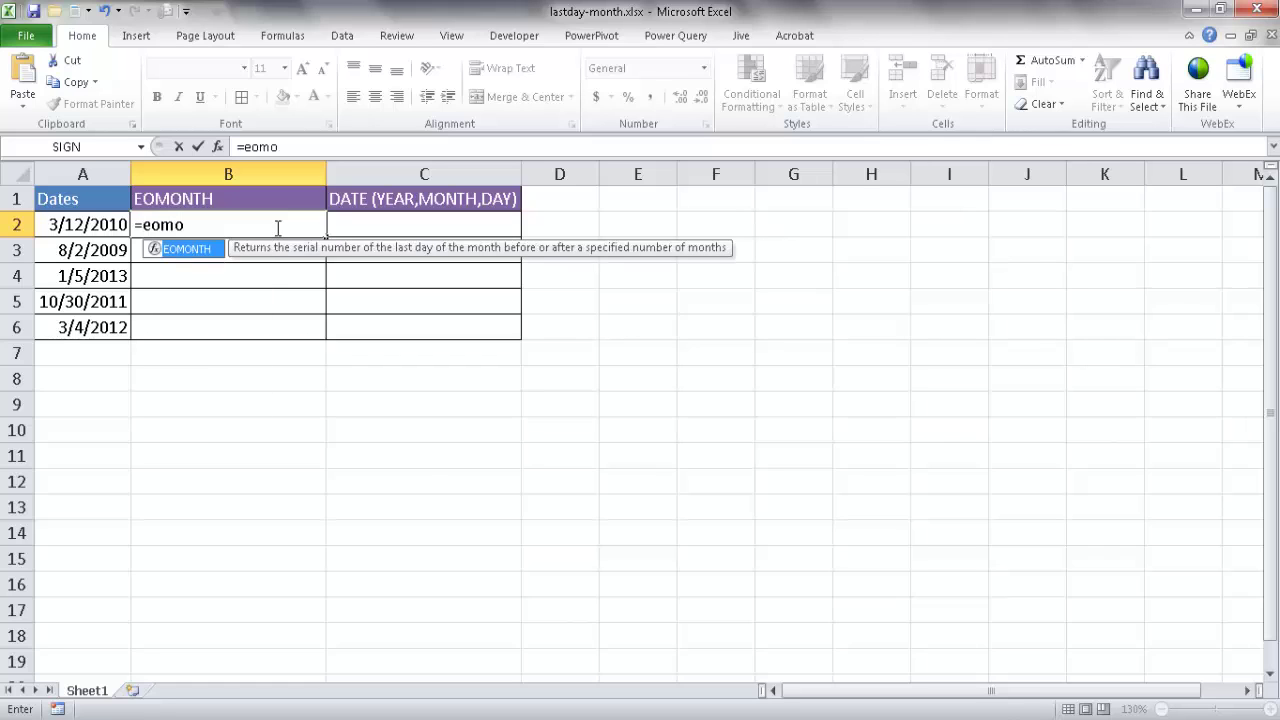
key("Tab")
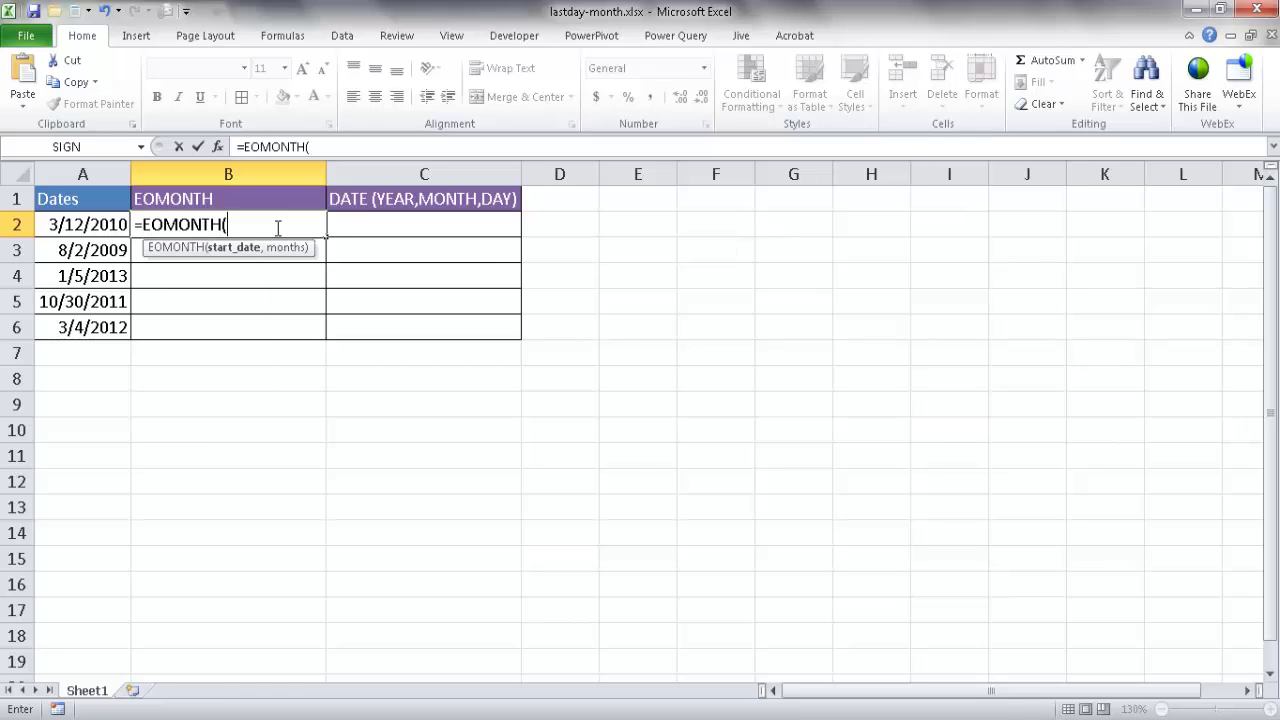
left_click(93, 224)
type(",")
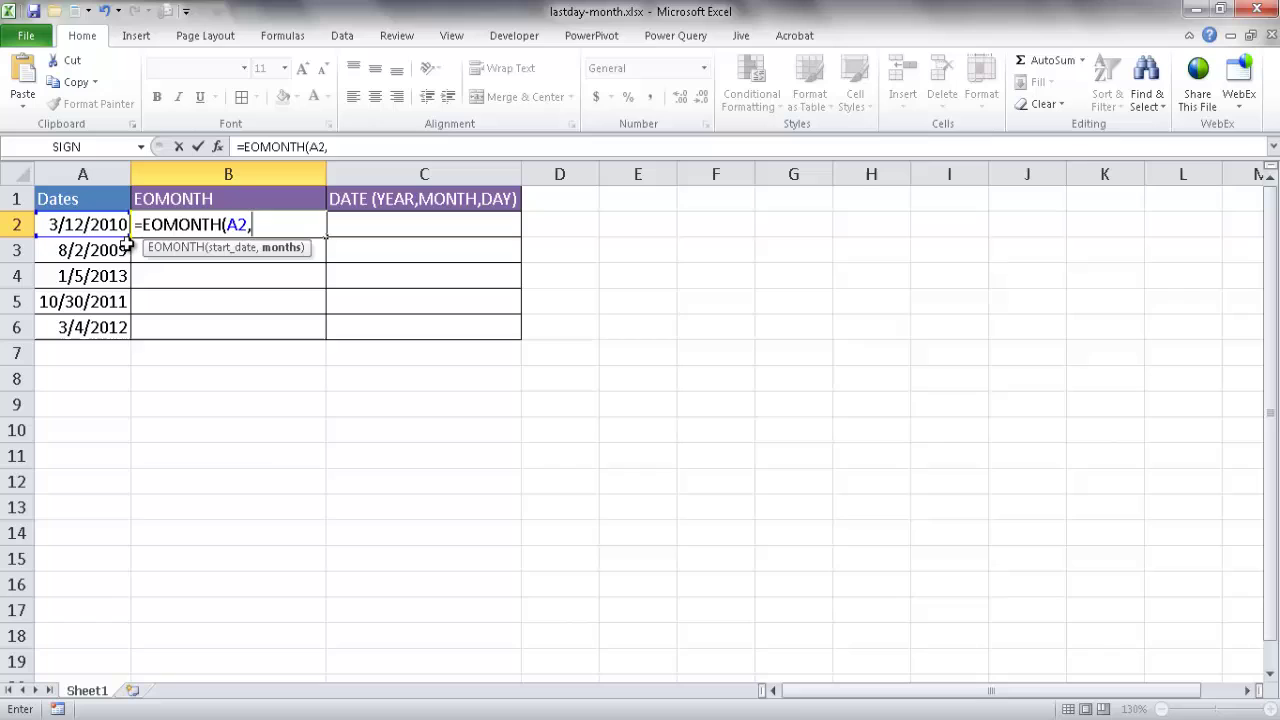
type("0)")
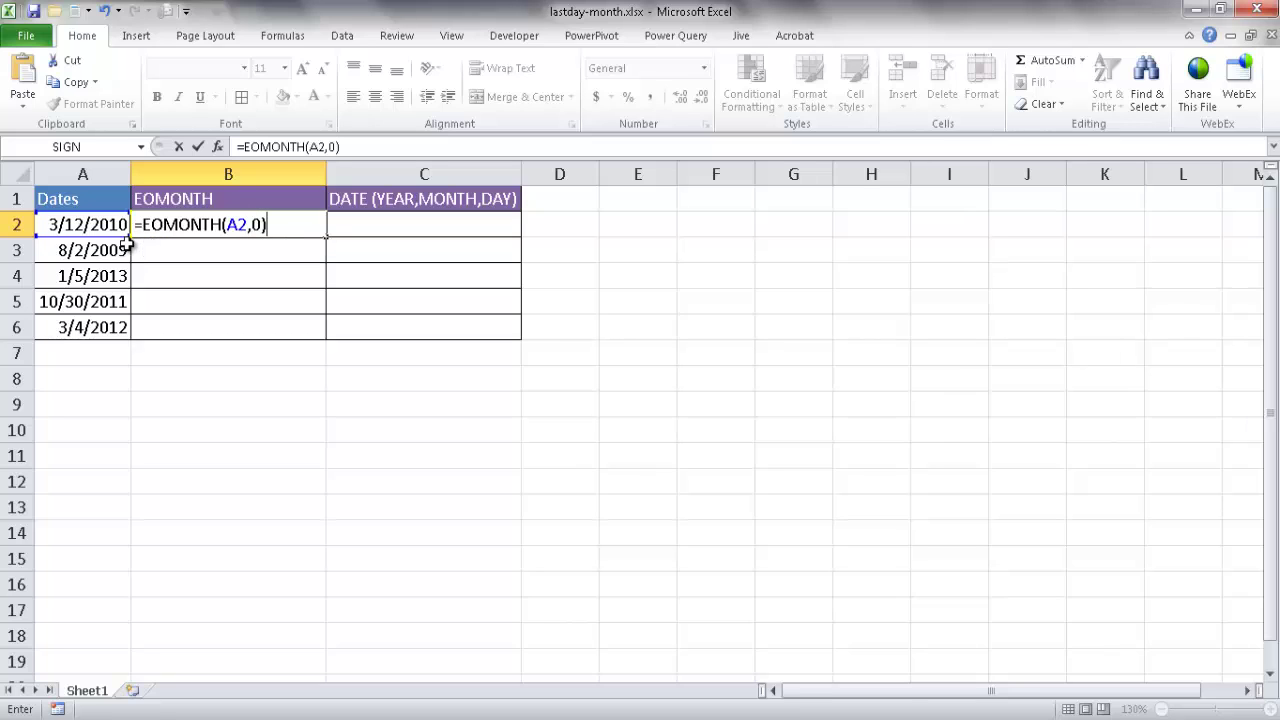
key("ctrl+Return")
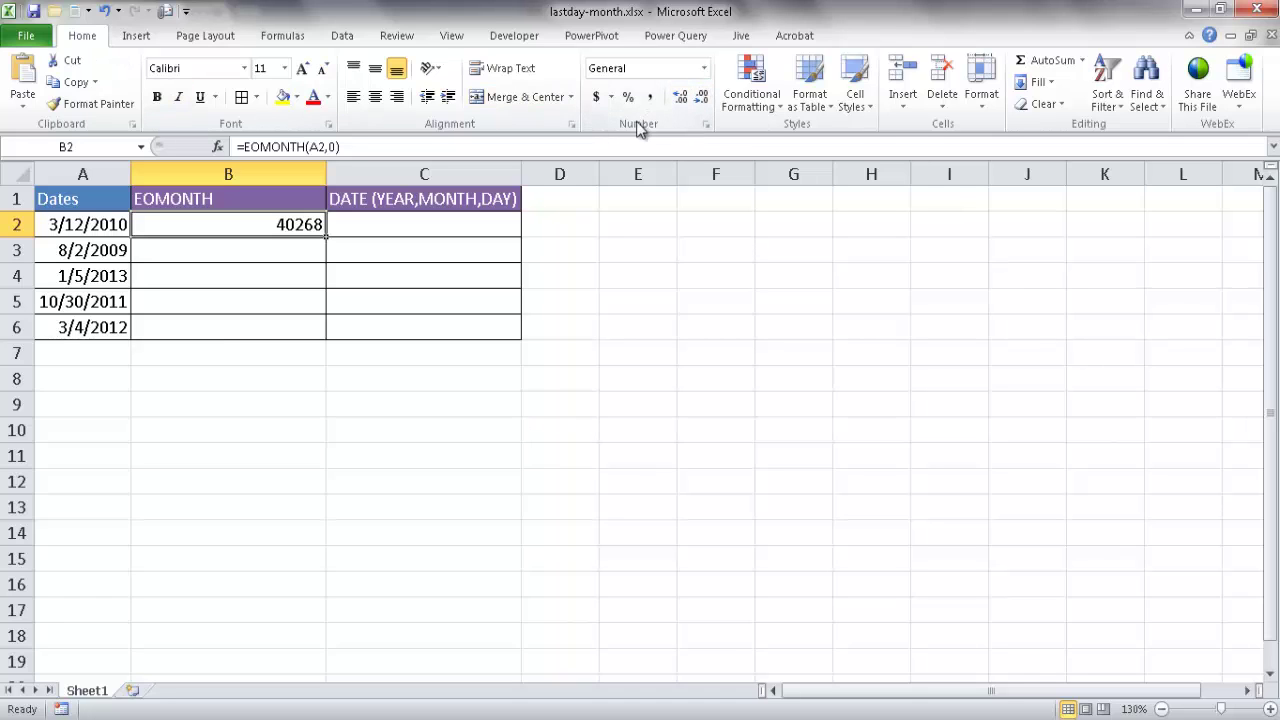
Format the EOMONTH result in B2 as Short Date
left_click(704, 68)
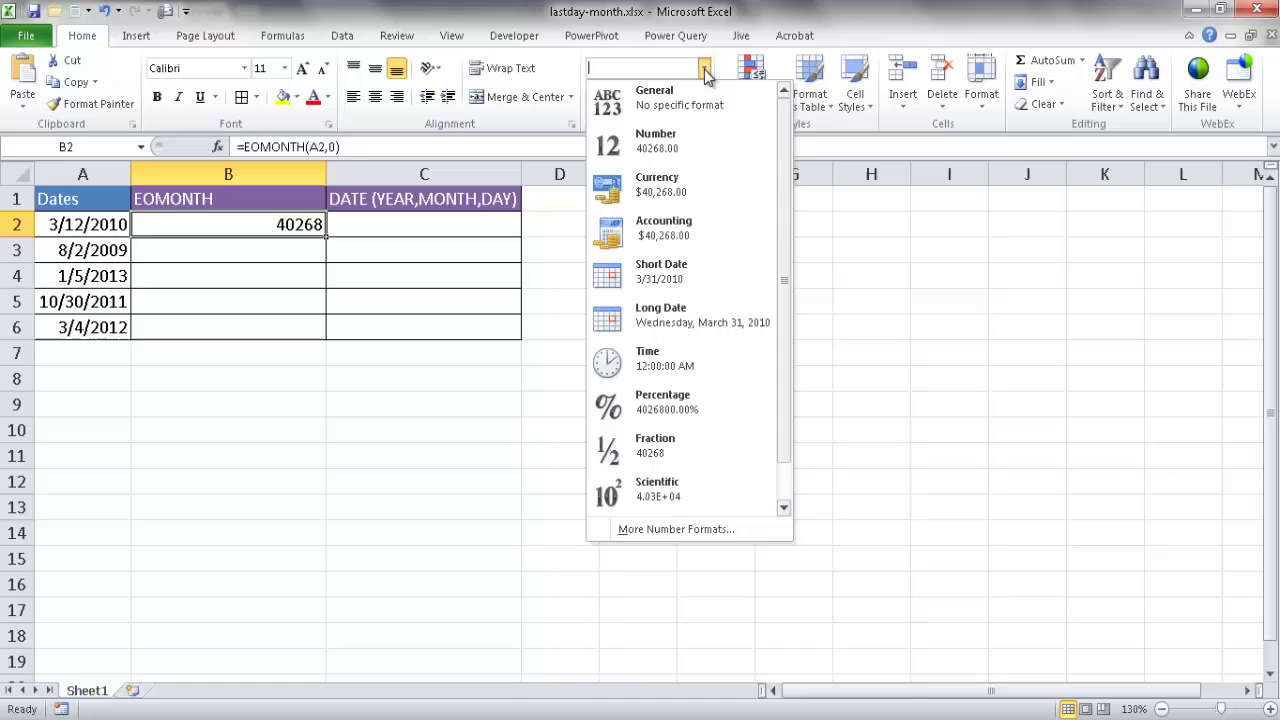
left_click(690, 282)
left_click(334, 389)
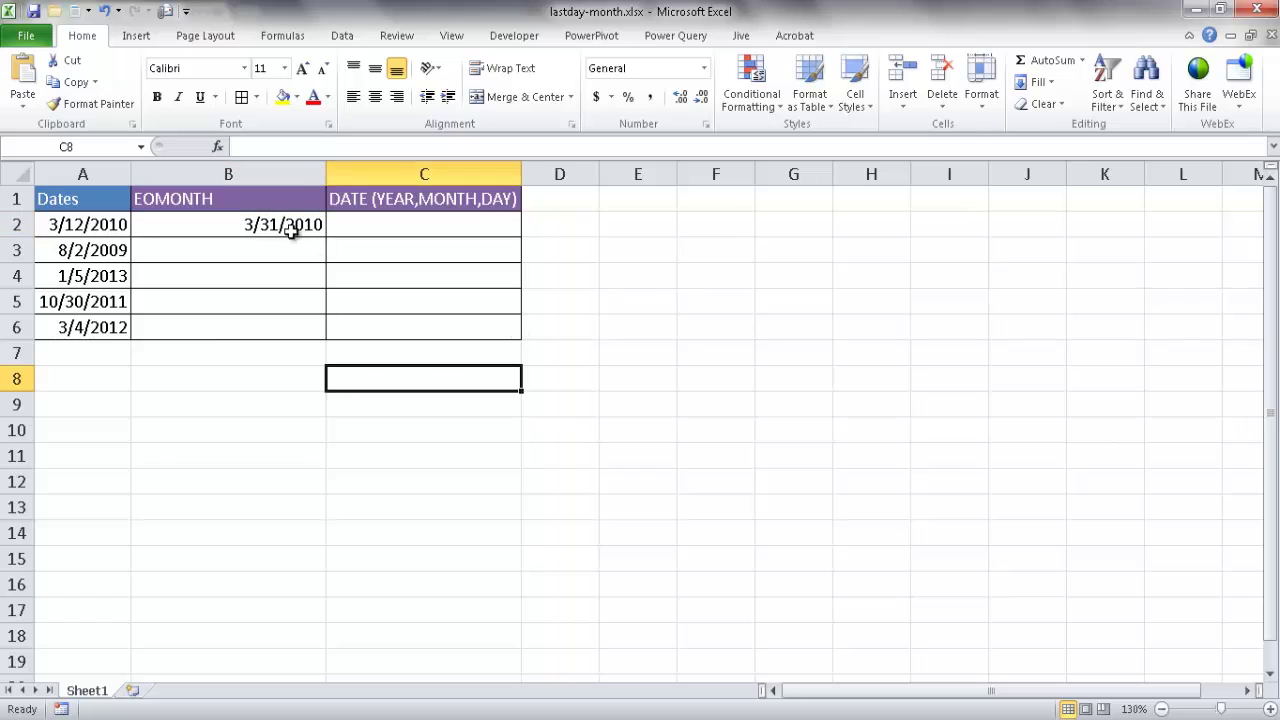
Fill the EOMONTH formula from B2 down to B6 and check the copied formulas
left_click(286, 228)
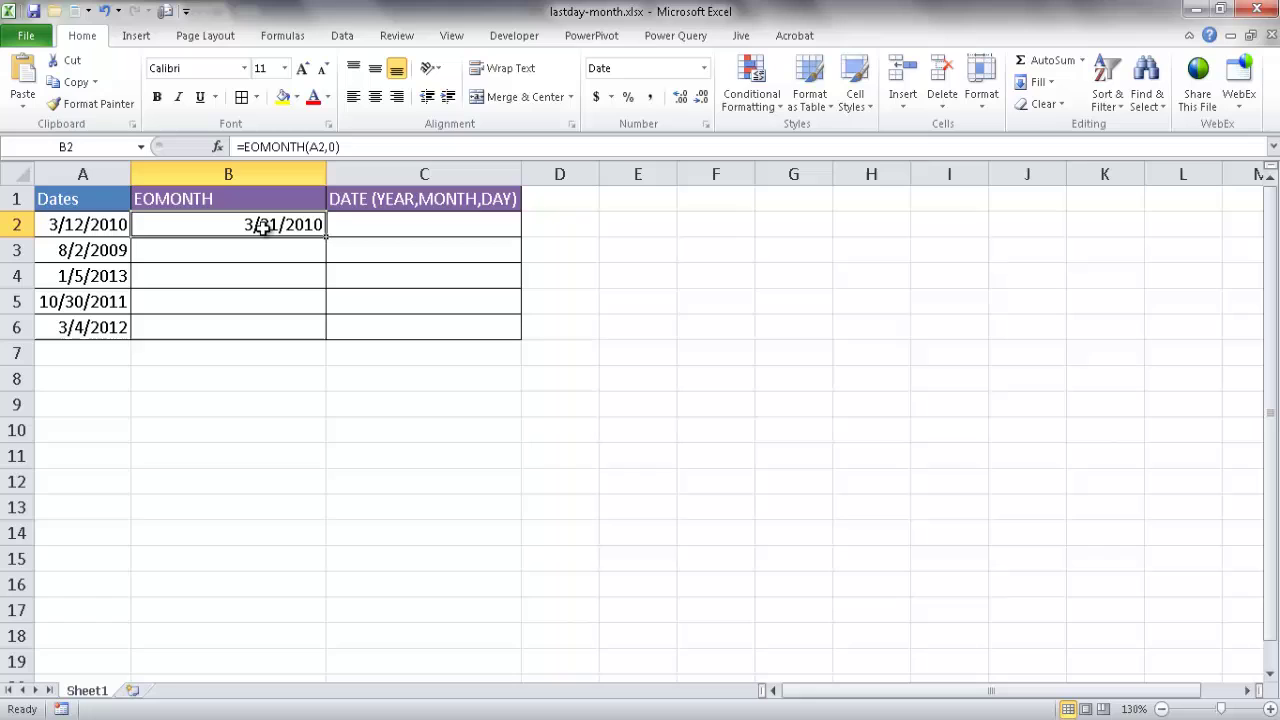
double_click(326, 238)
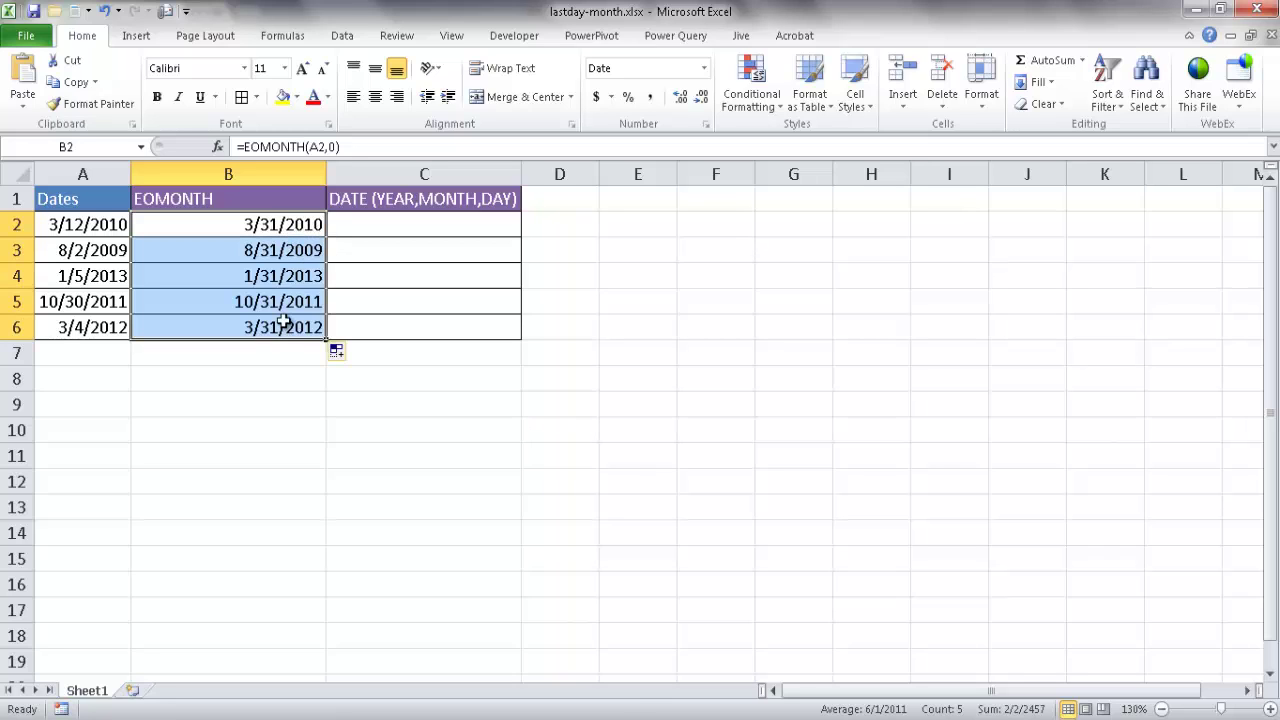
left_click(284, 252)
left_click(278, 277)
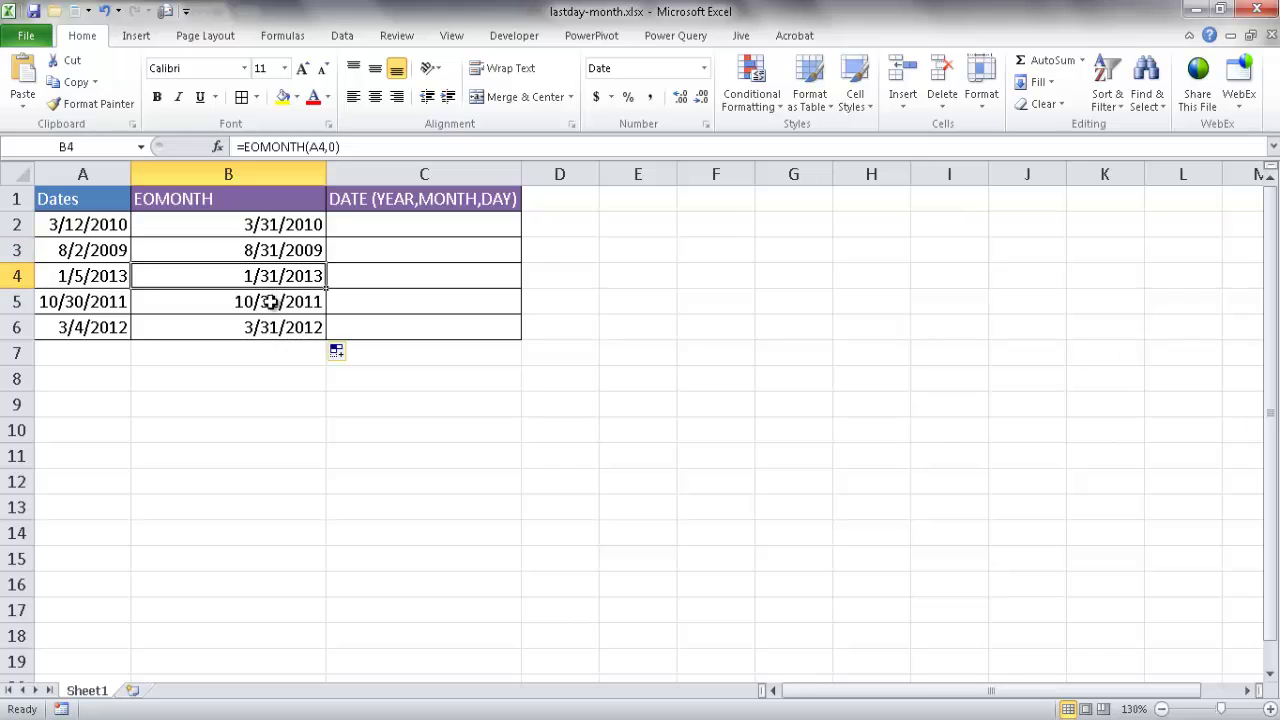
left_click(270, 302)
left_click(264, 326)
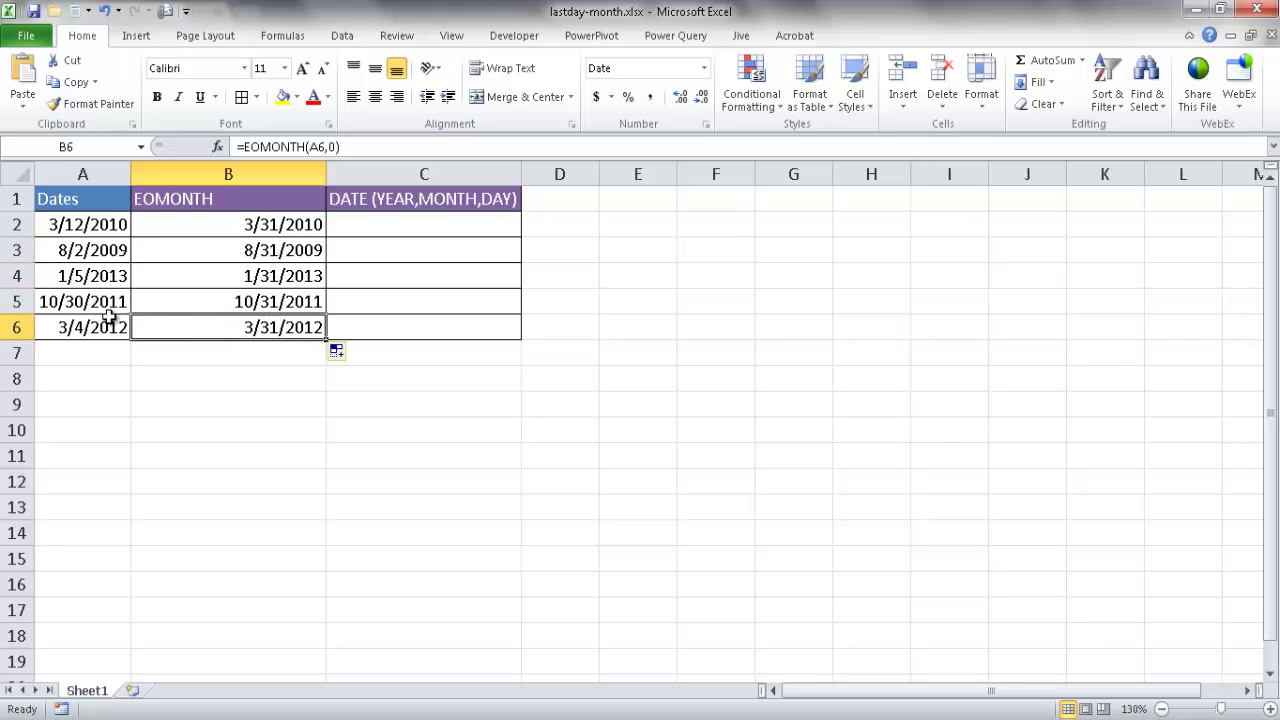
Begin a DATE formula in cell C2 with YEAR(A2) as its year argument
left_click(390, 223)
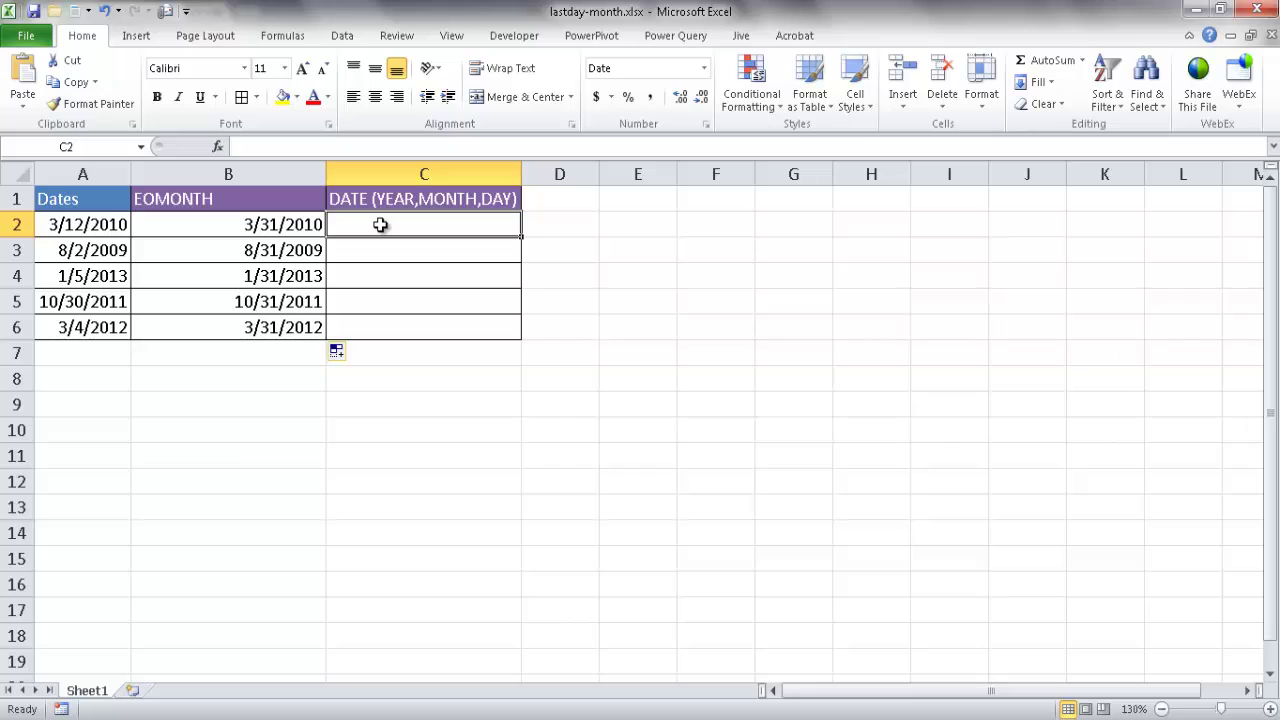
left_click(355, 224)
type("=date")
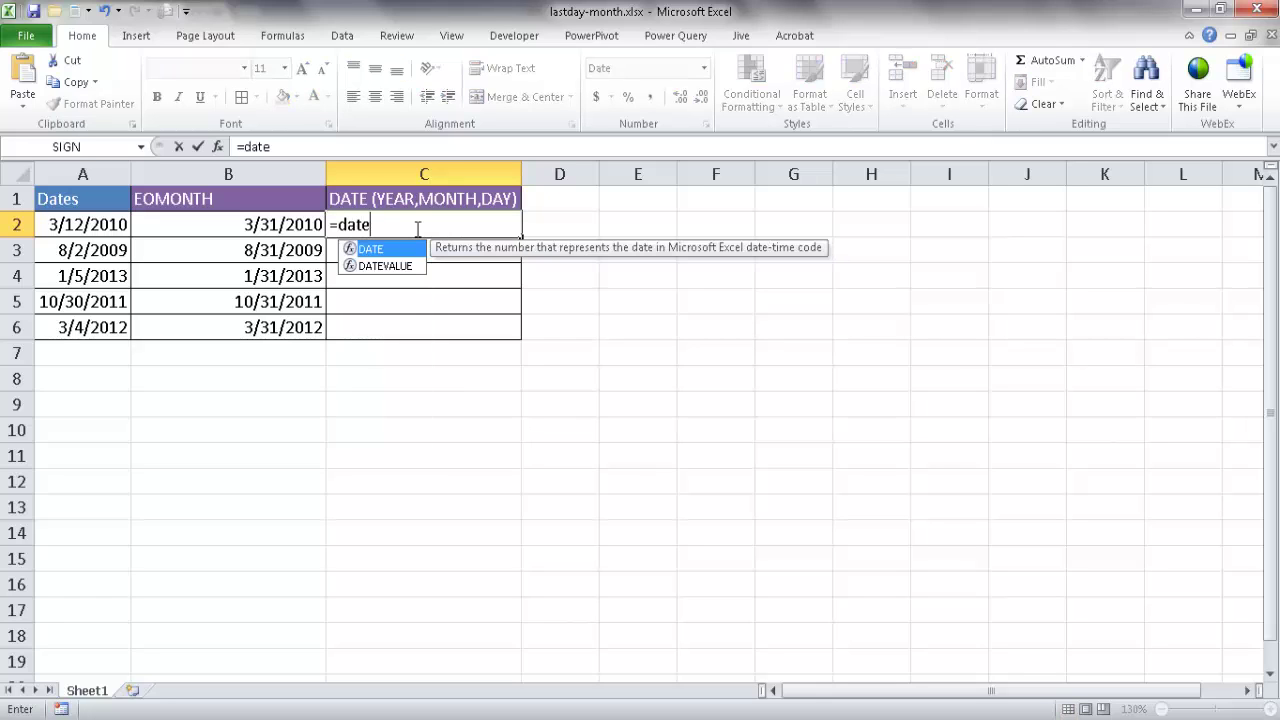
key("Tab")
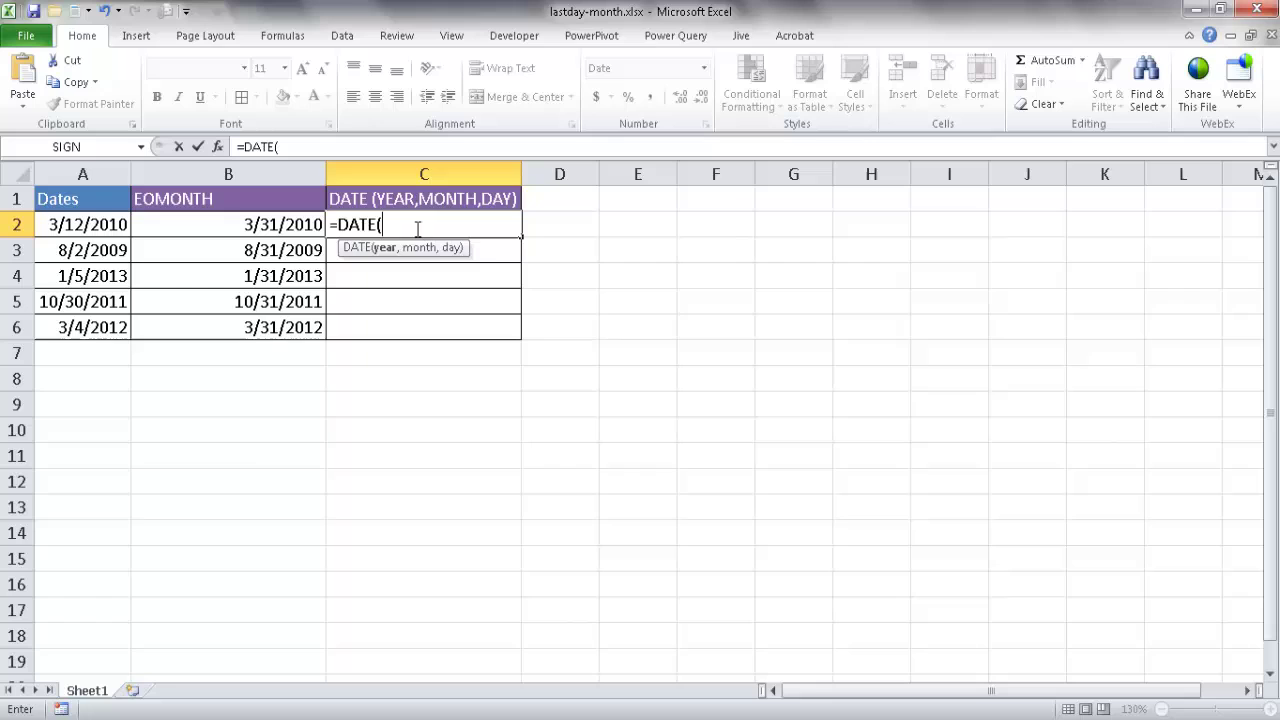
type("year")
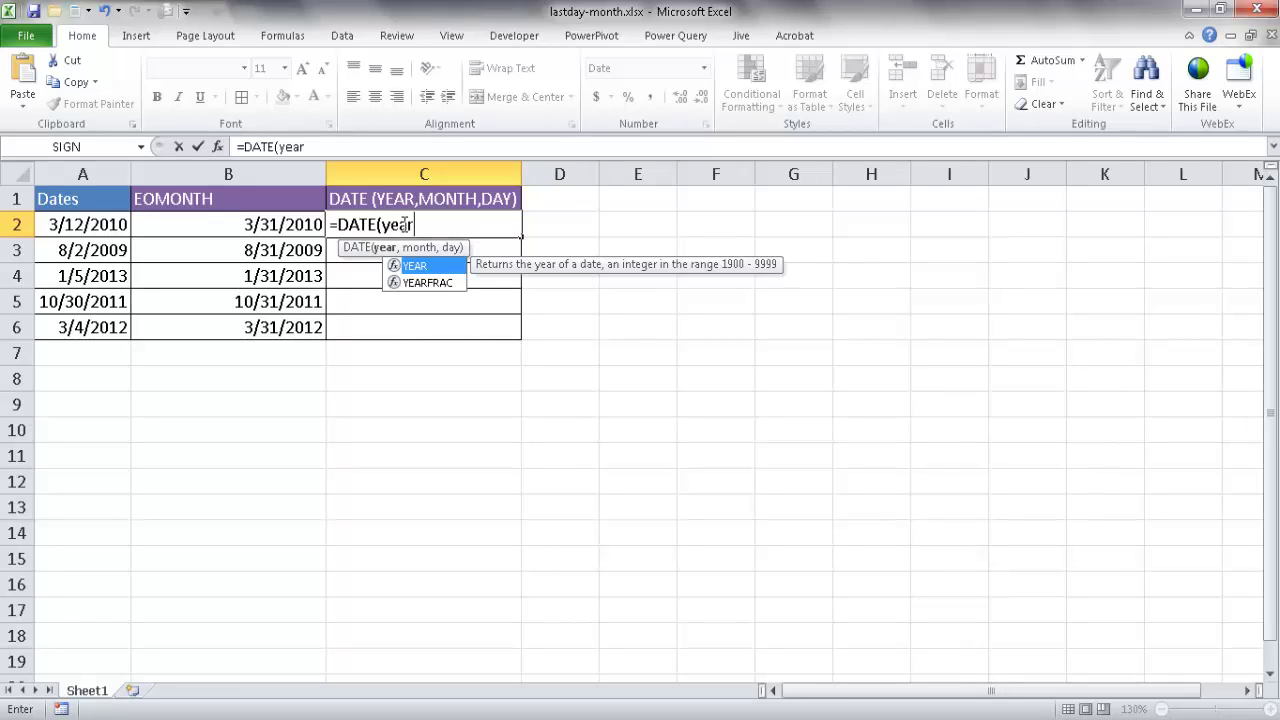
key("Tab")
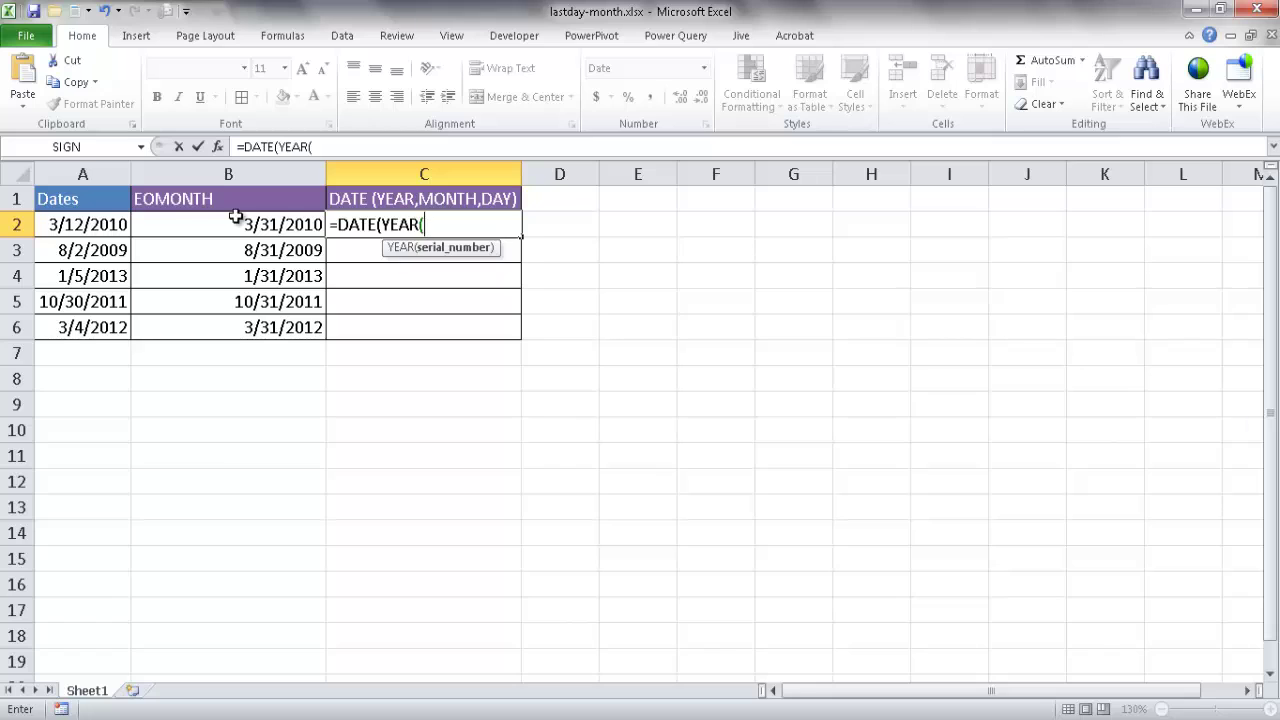
left_click(90, 224)
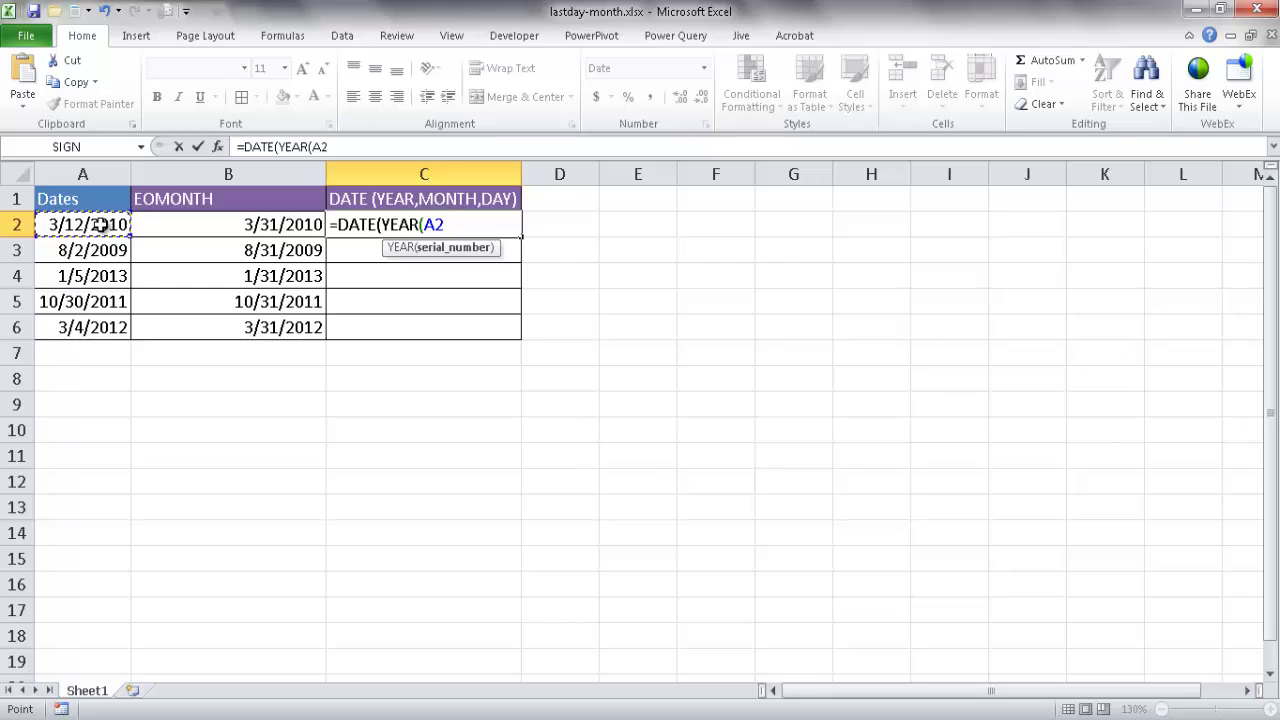
type(")")
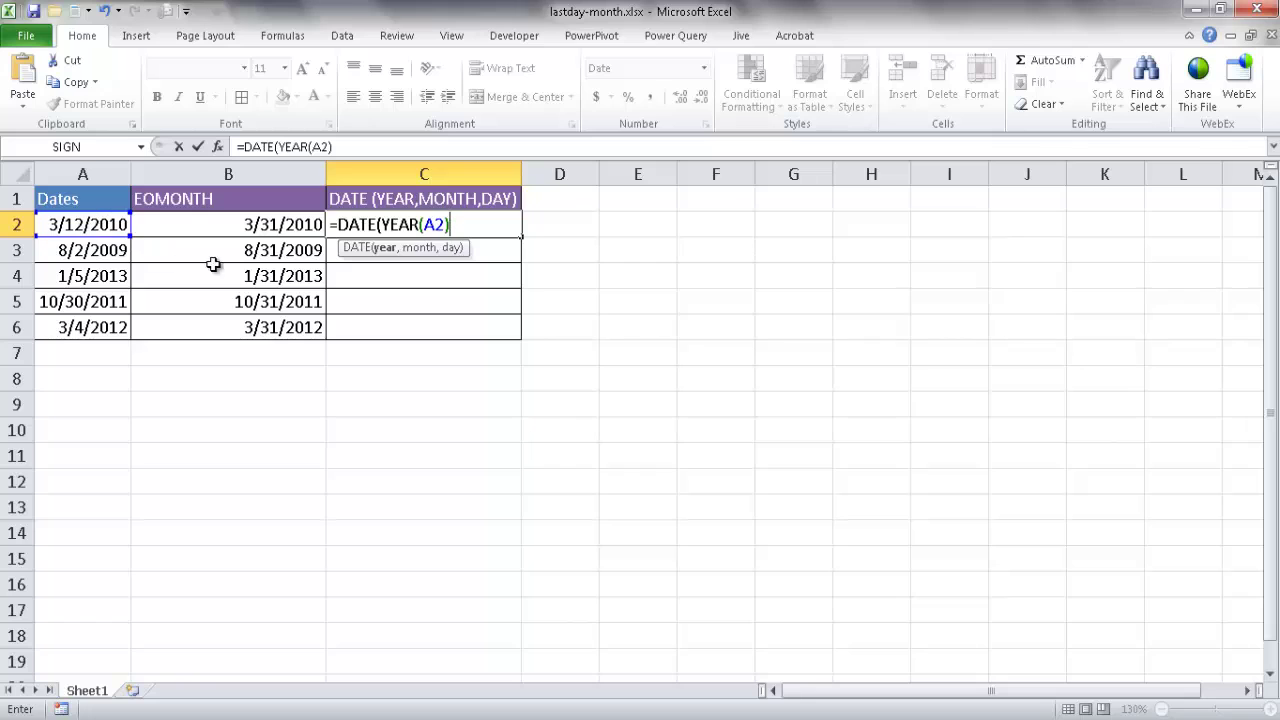
Complete the DATE formula in C2 with MONTH(A2) as the month and 0 as the day
type(",moh")
key("BackSpace")
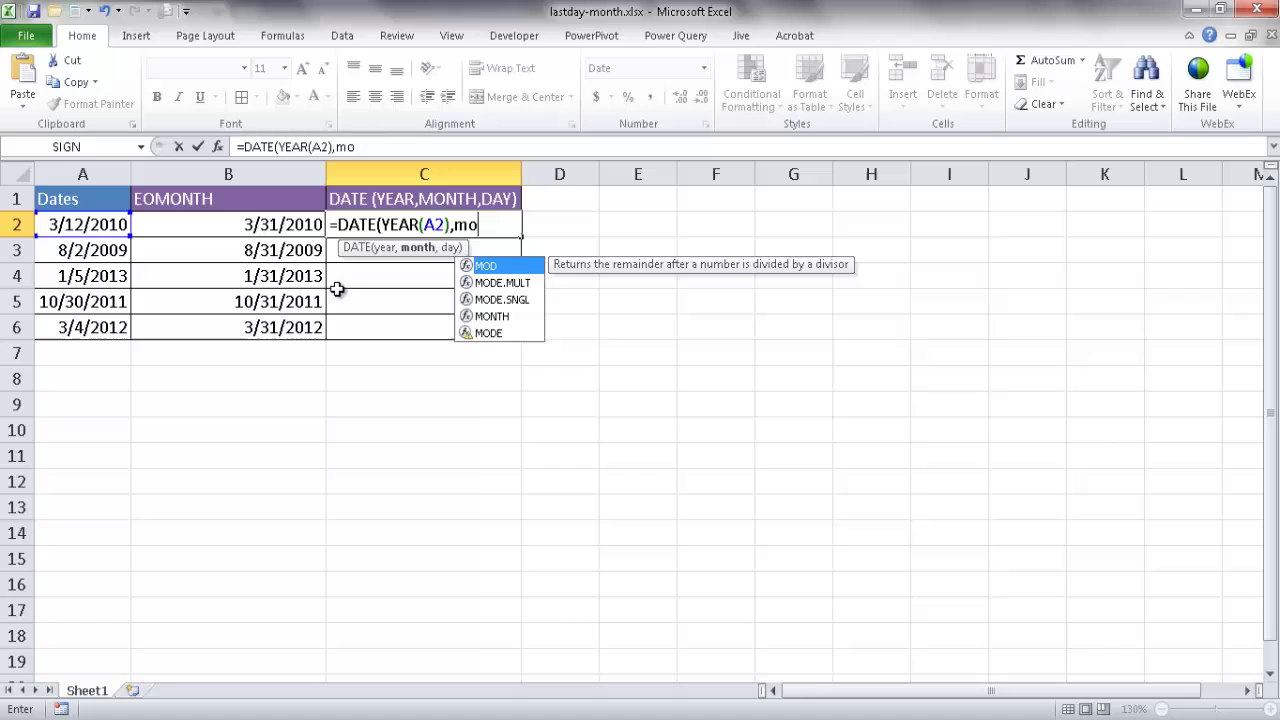
key("Down")
key("Down")
key("Down")
key("Tab")
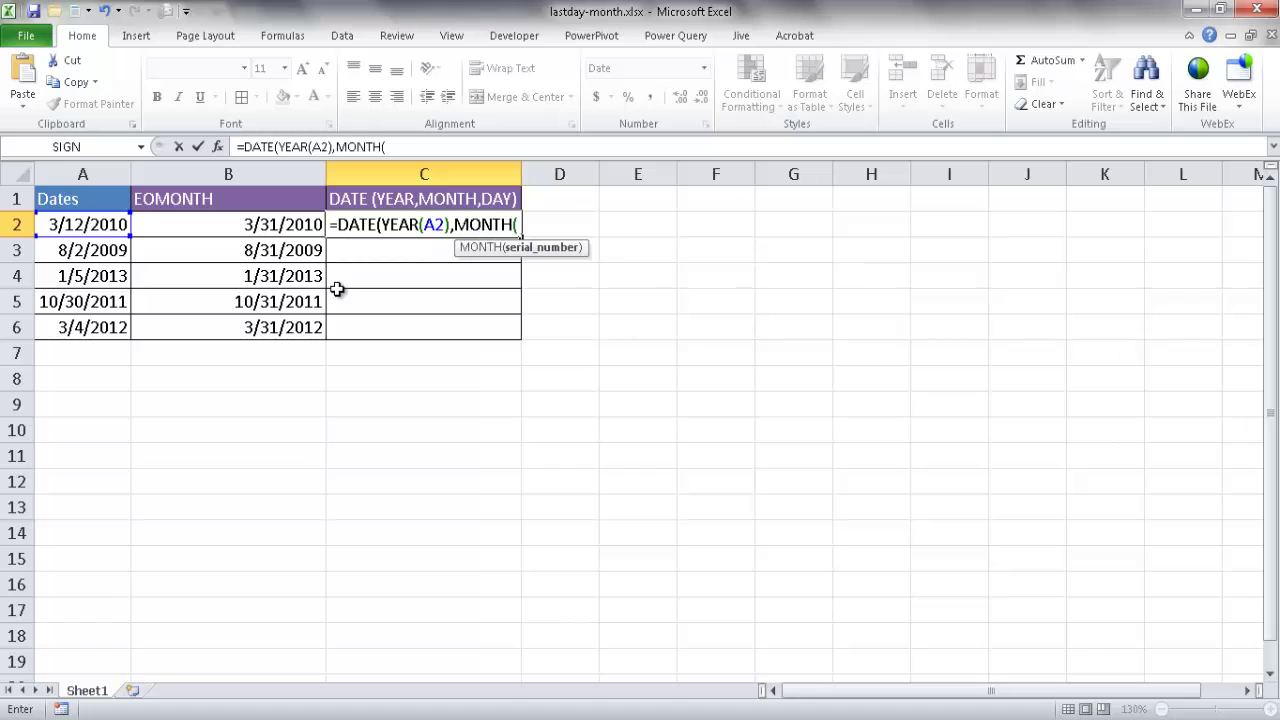
left_click(103, 225)
type(")")
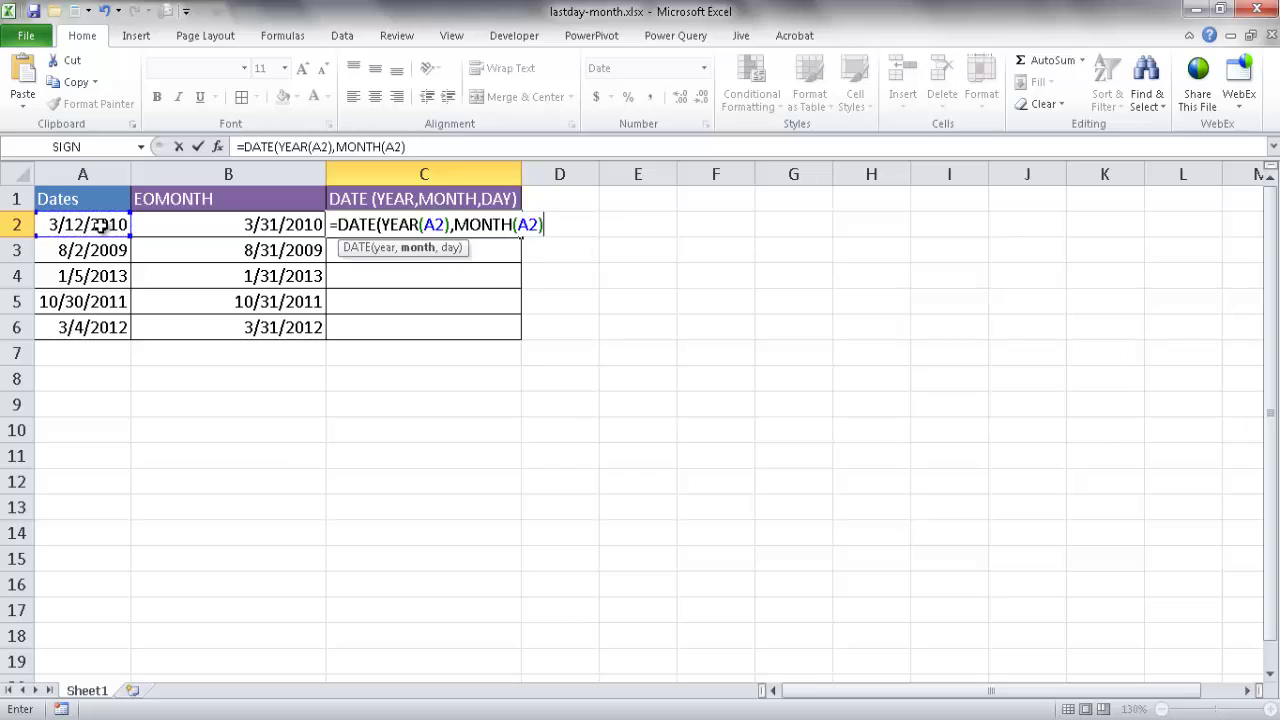
type(",0")
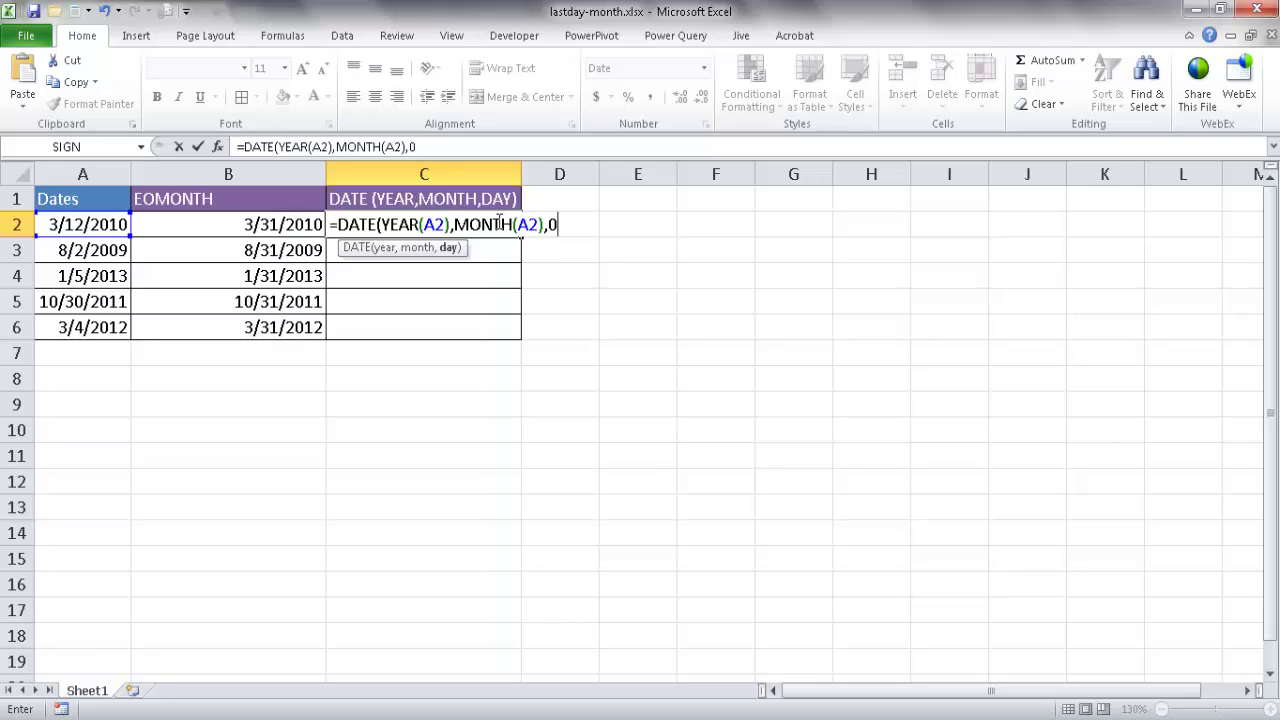
type(")")
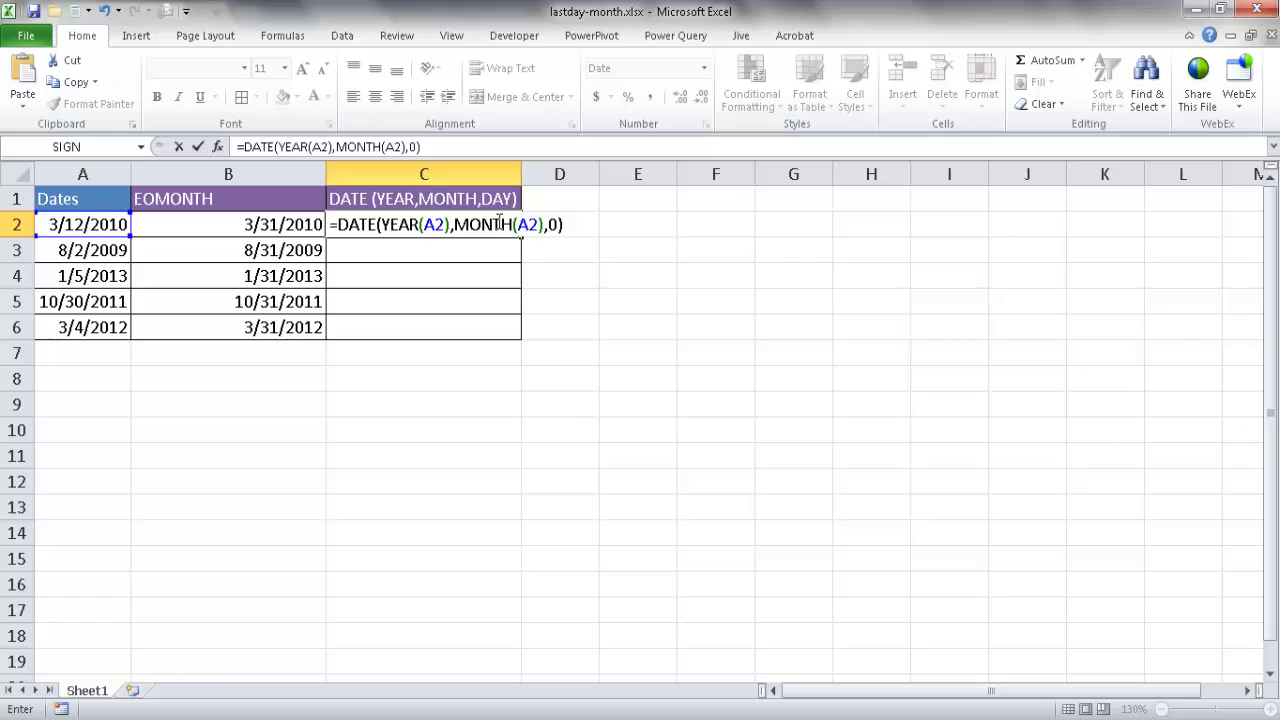
key("ctrl+Return")
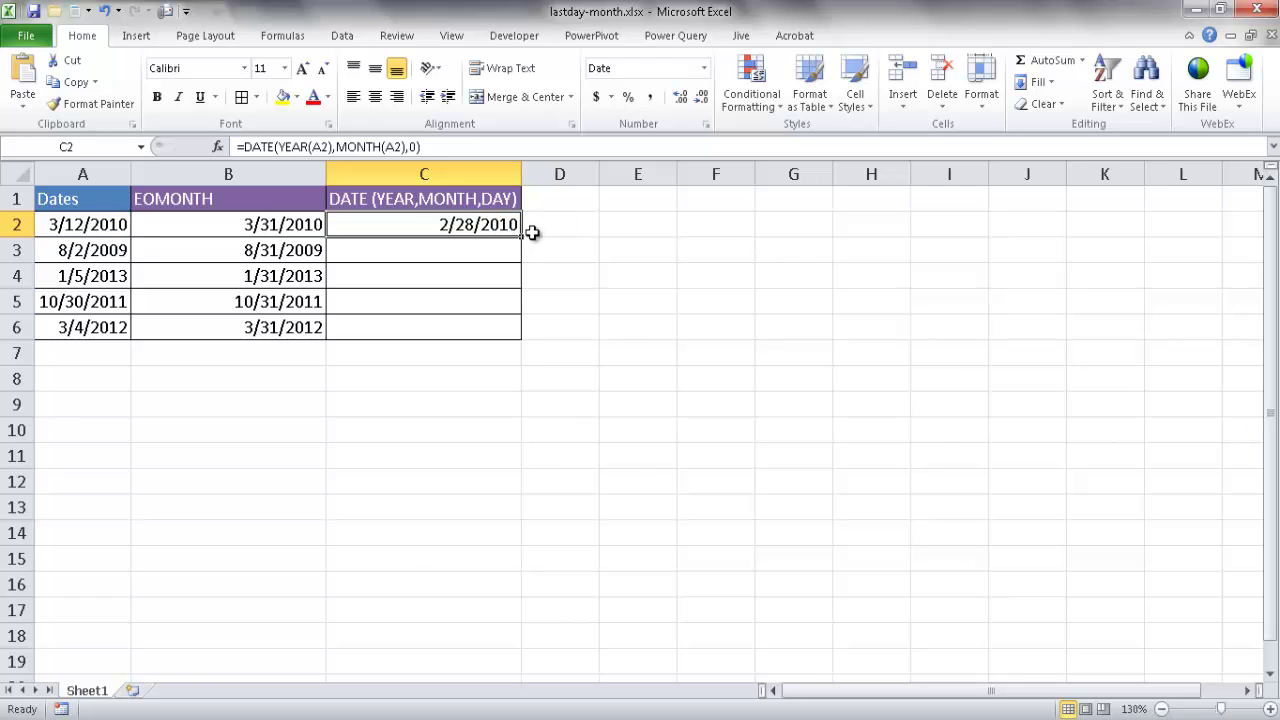
Add 1 to the month argument in C2 so the formula reads =DATE(YEAR(A2),MONTH(A2)+1,0)
left_click(407, 148)
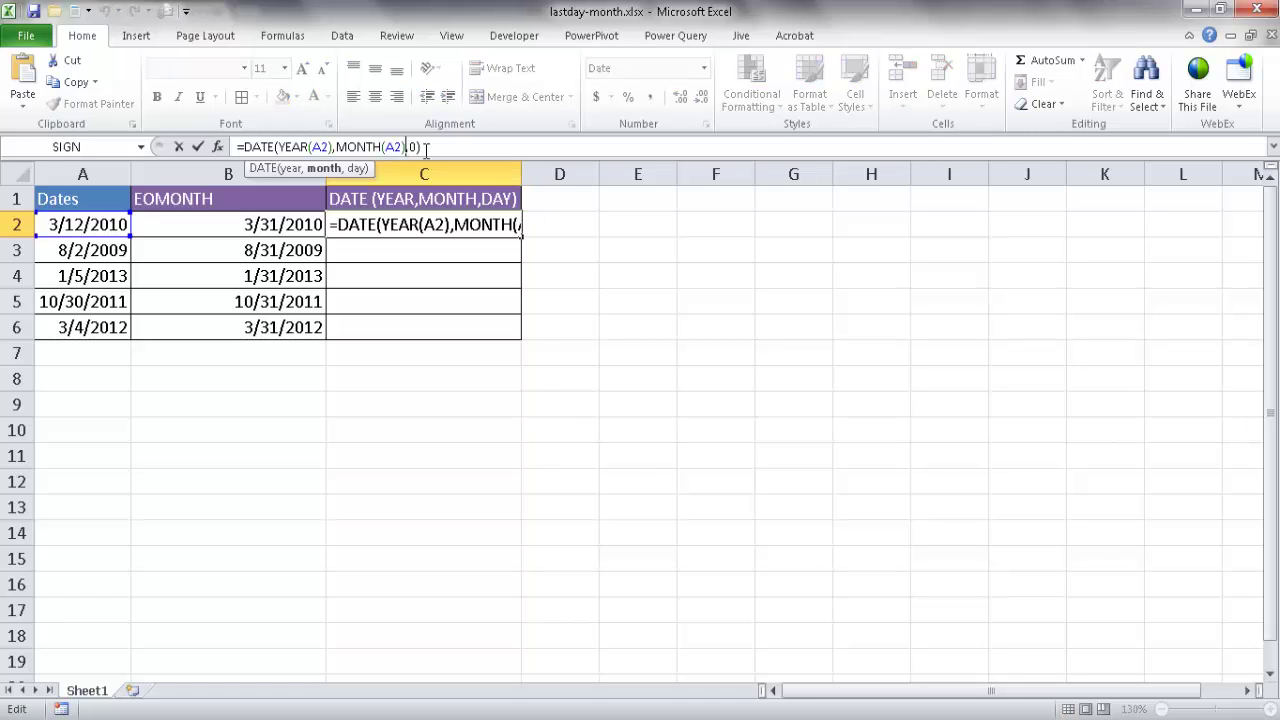
type("+1")
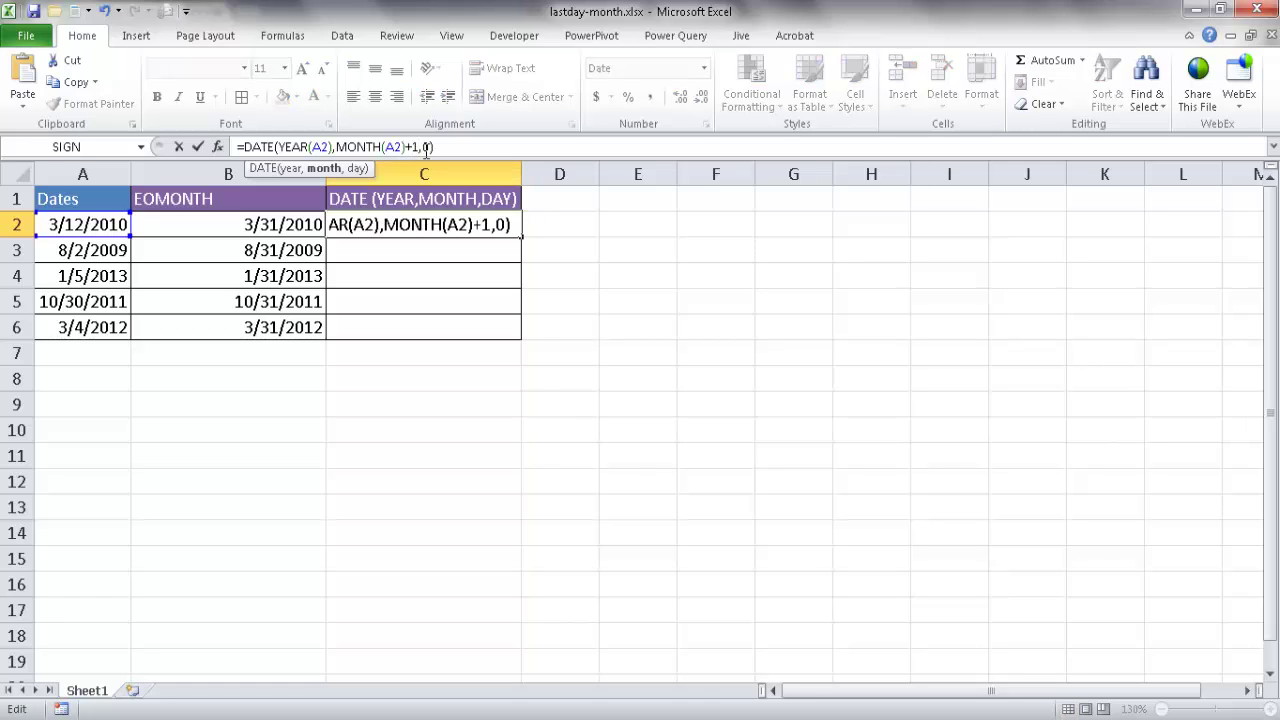
key("Return")
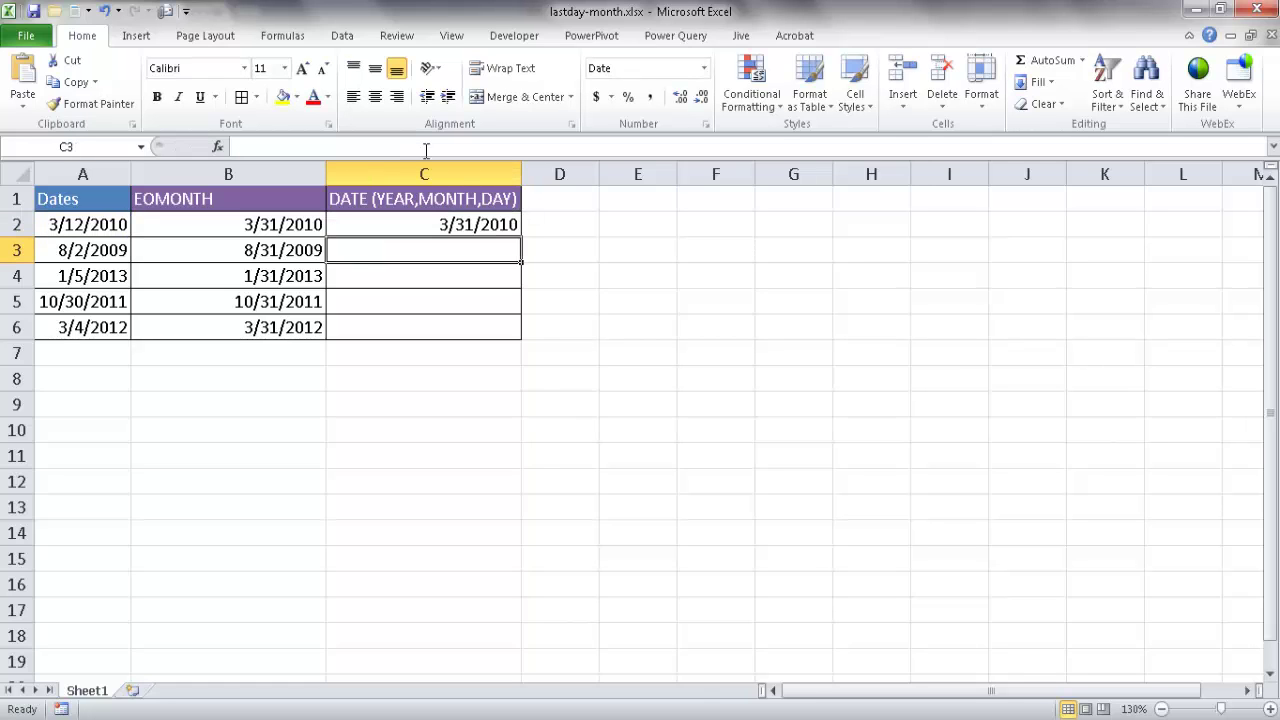
Fill the DATE formula from C2 down to C6 and check the copied formulas
left_click(511, 228)
double_click(520, 237)
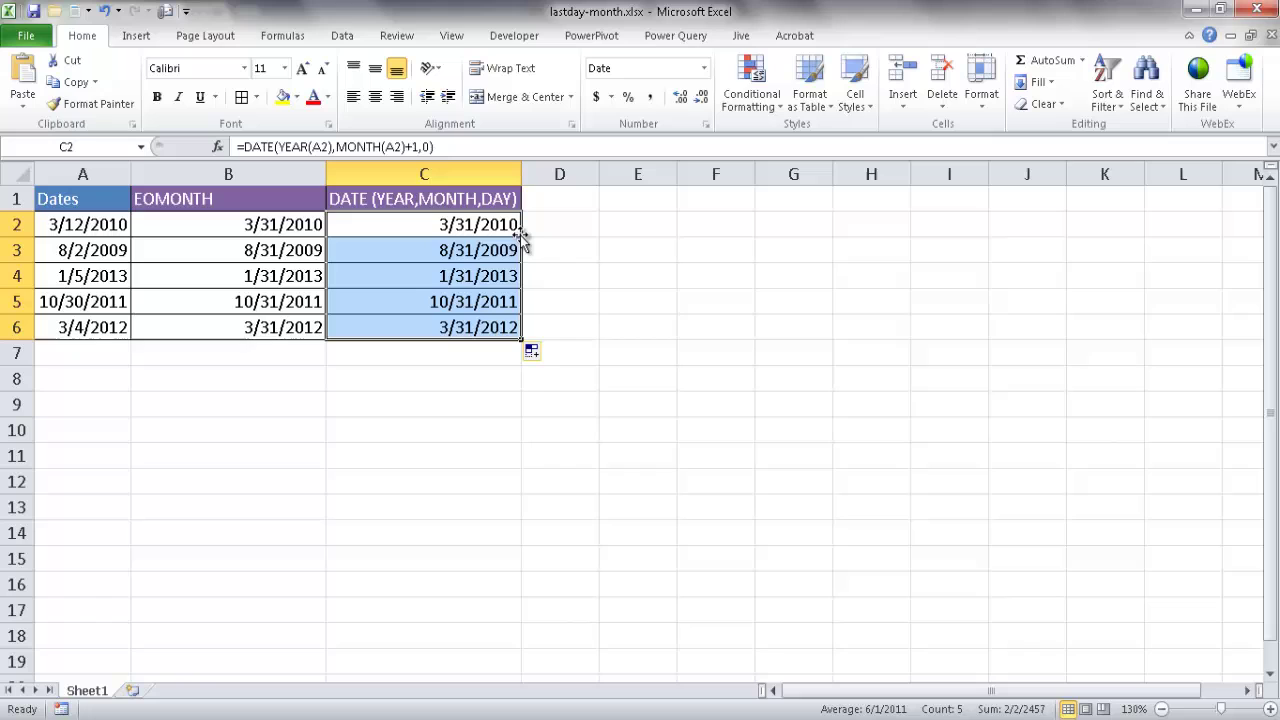
left_click(478, 252)
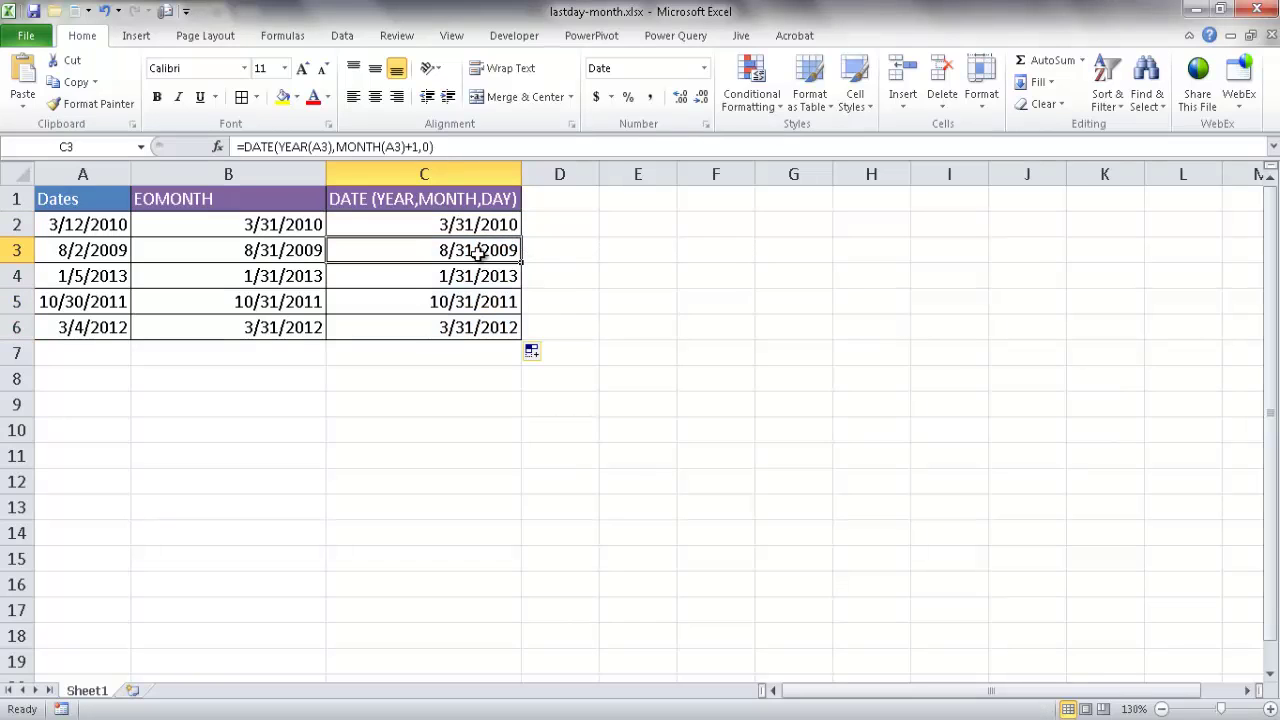
left_click(472, 278)
left_click(472, 302)
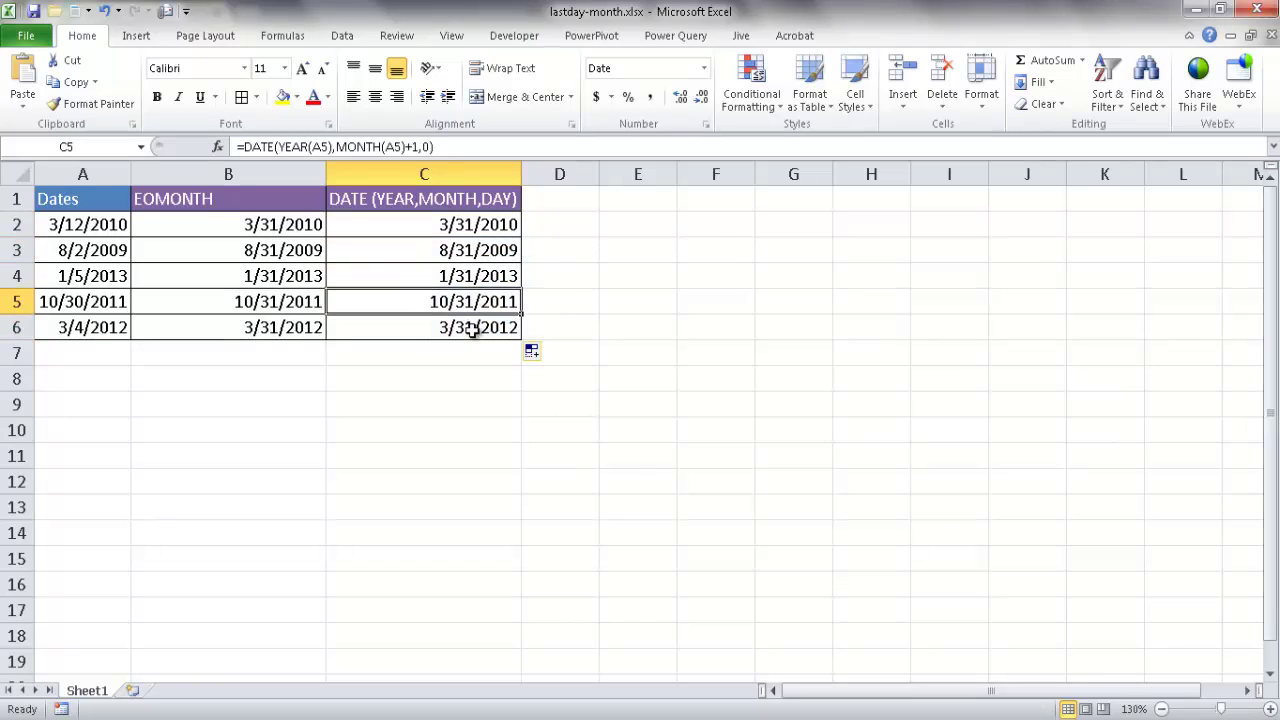
Check the copied DATE formula in C6 and compare the EOMONTH and DATE (YEAR,MONTH,DAY) columns against the original dates
left_click(472, 330)
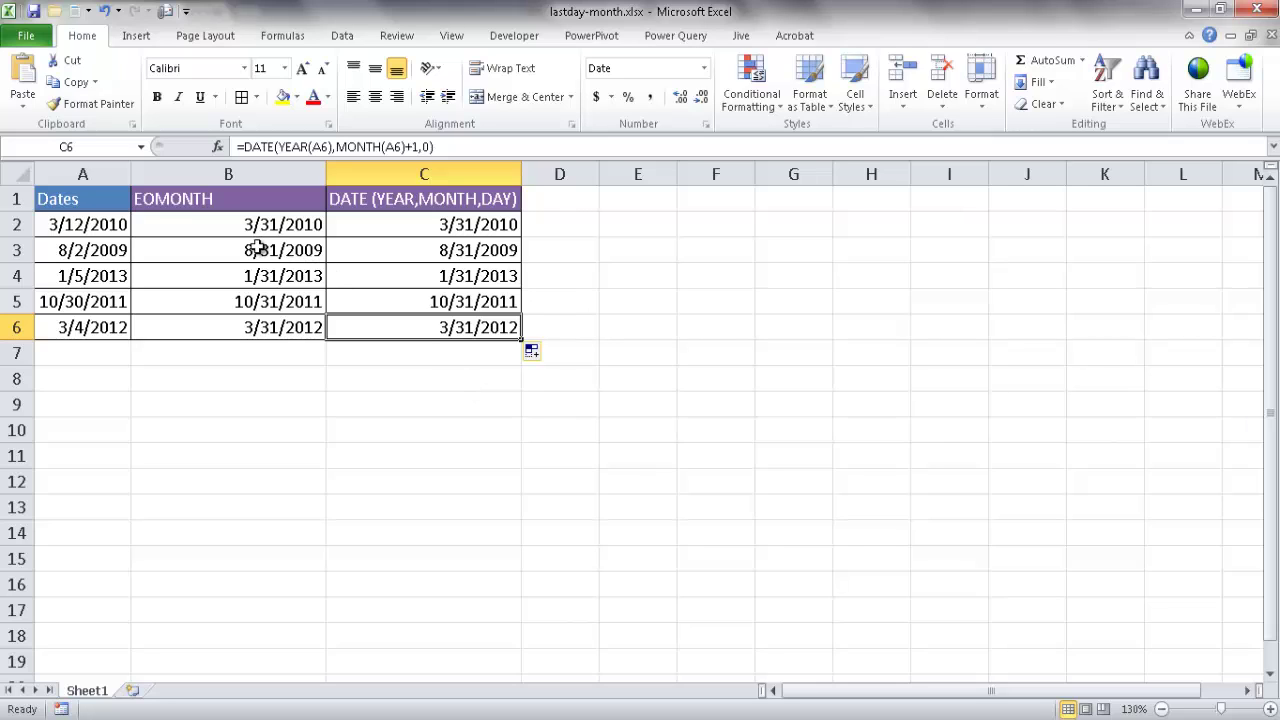
left_click(214, 200)
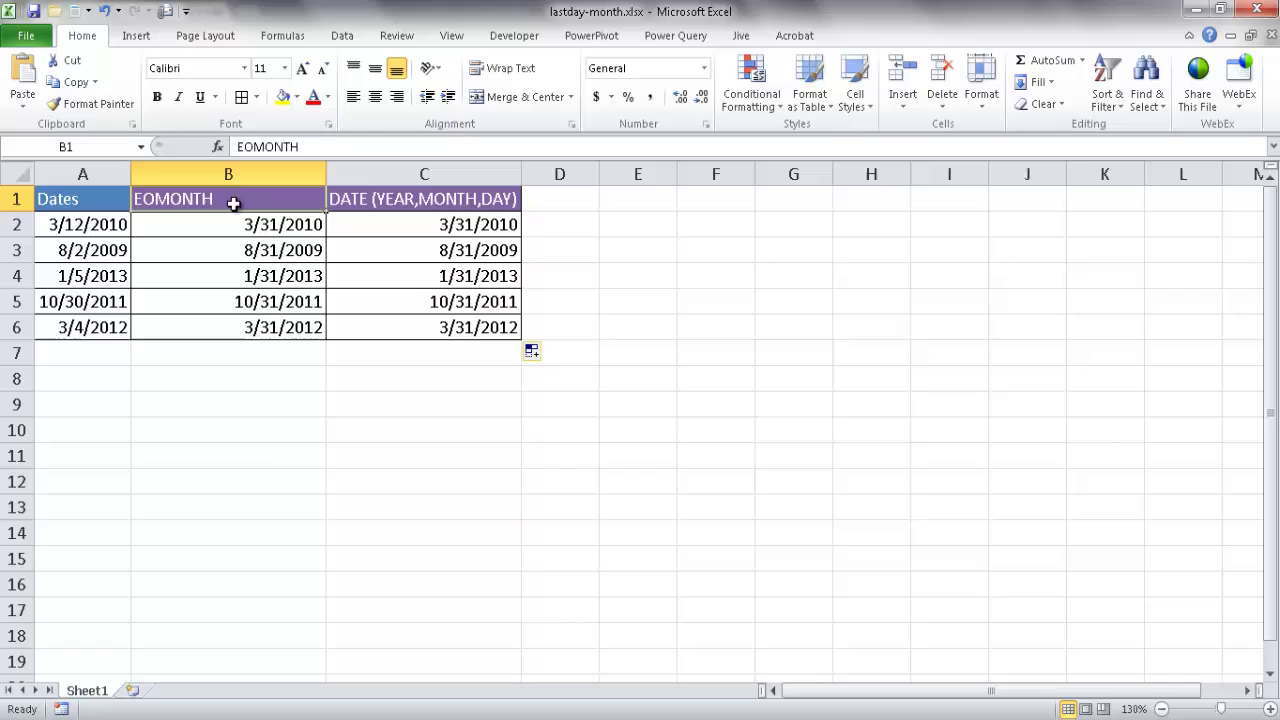
left_click(391, 201)
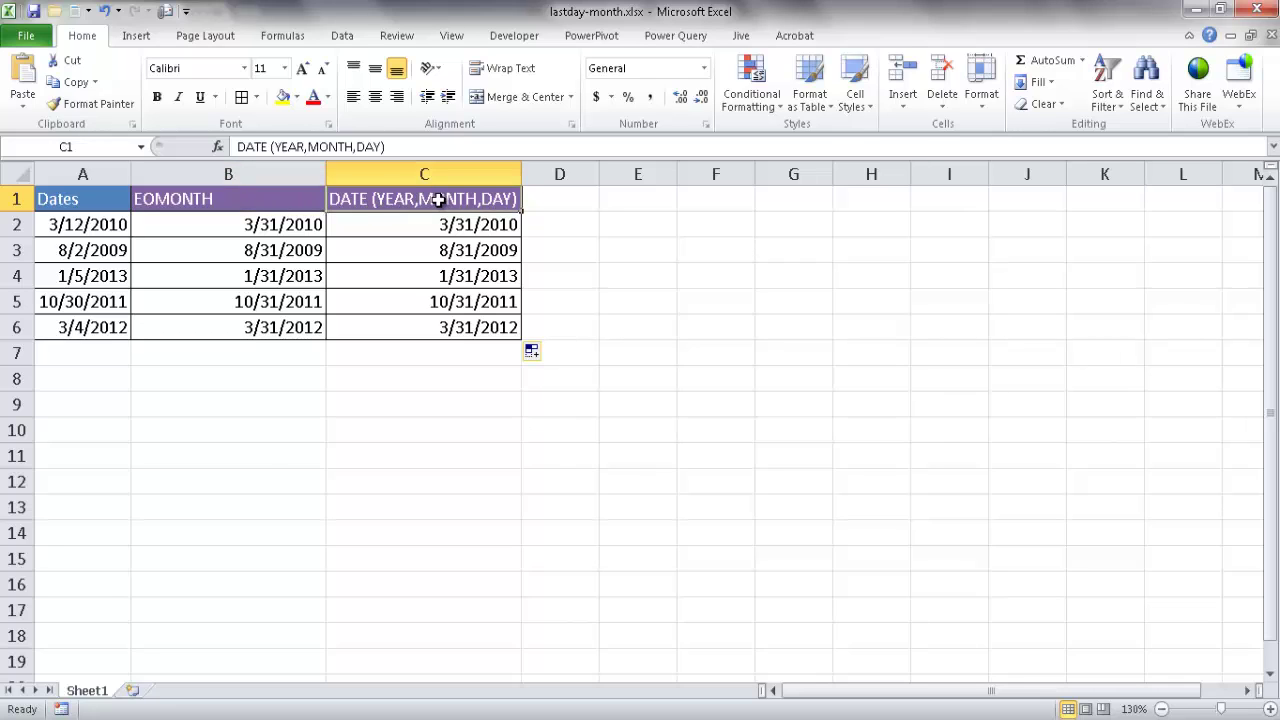
left_click(263, 203)
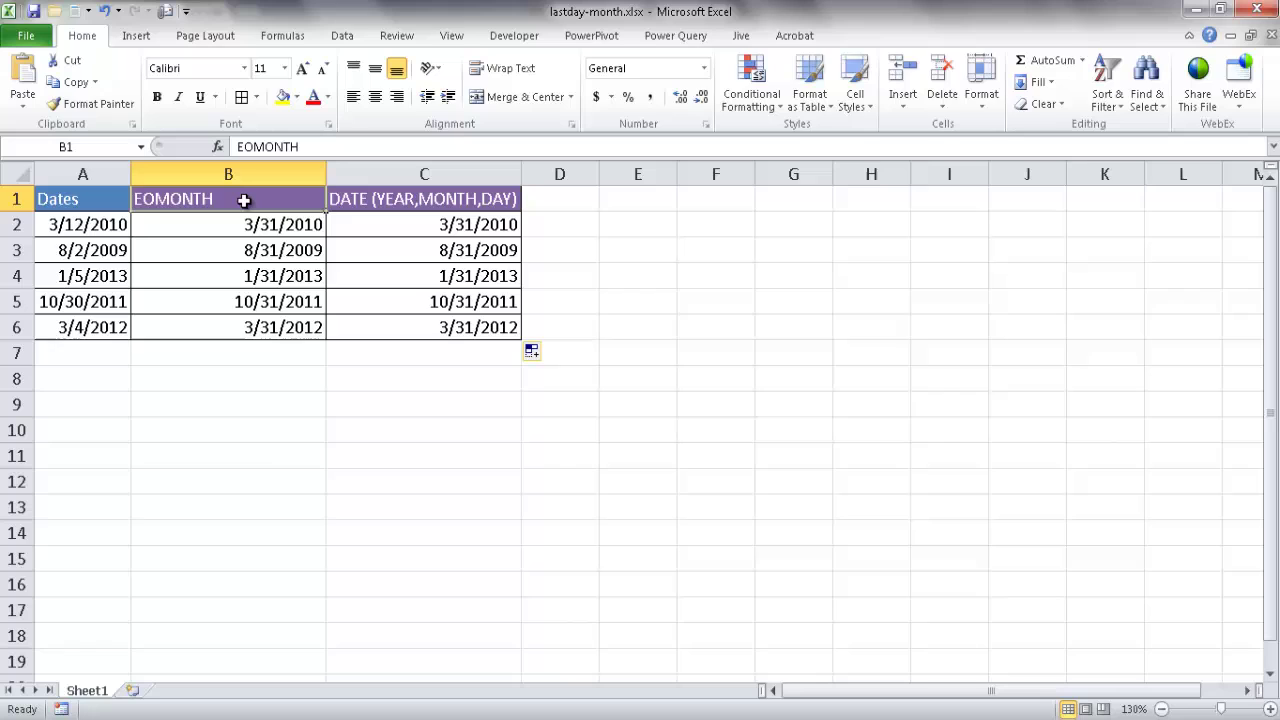
left_click(398, 200)
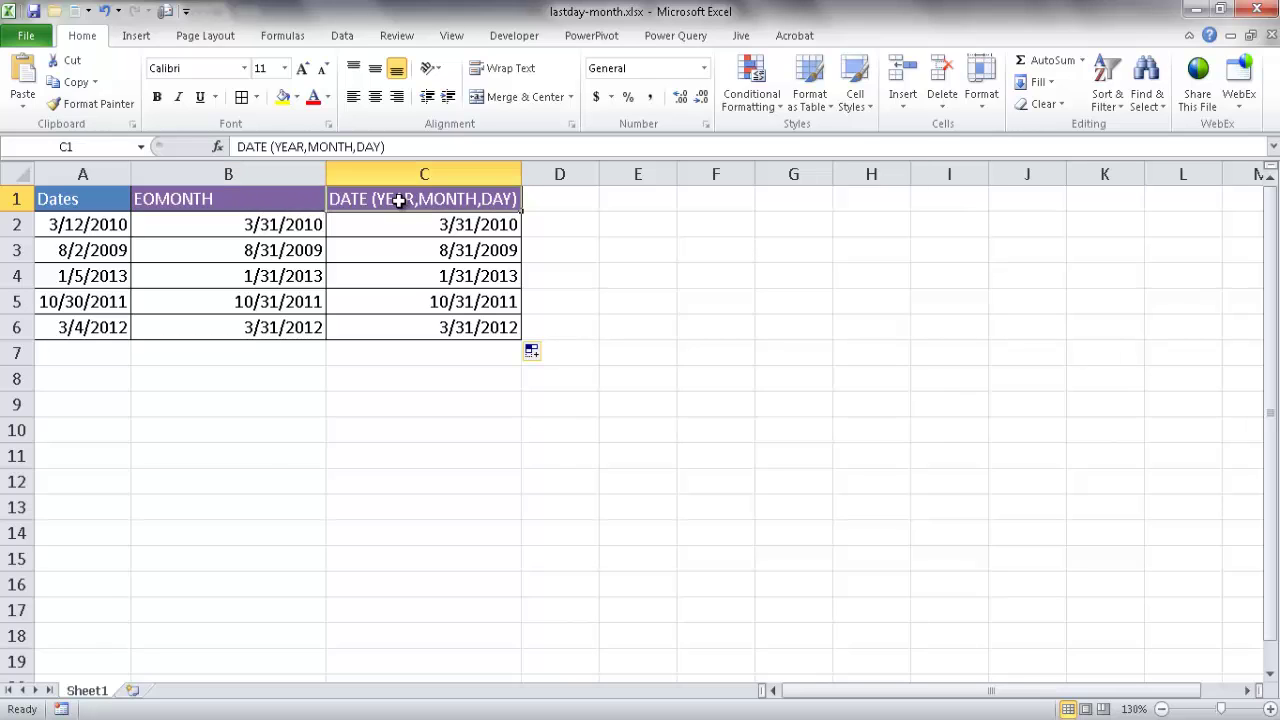
left_click(107, 222)
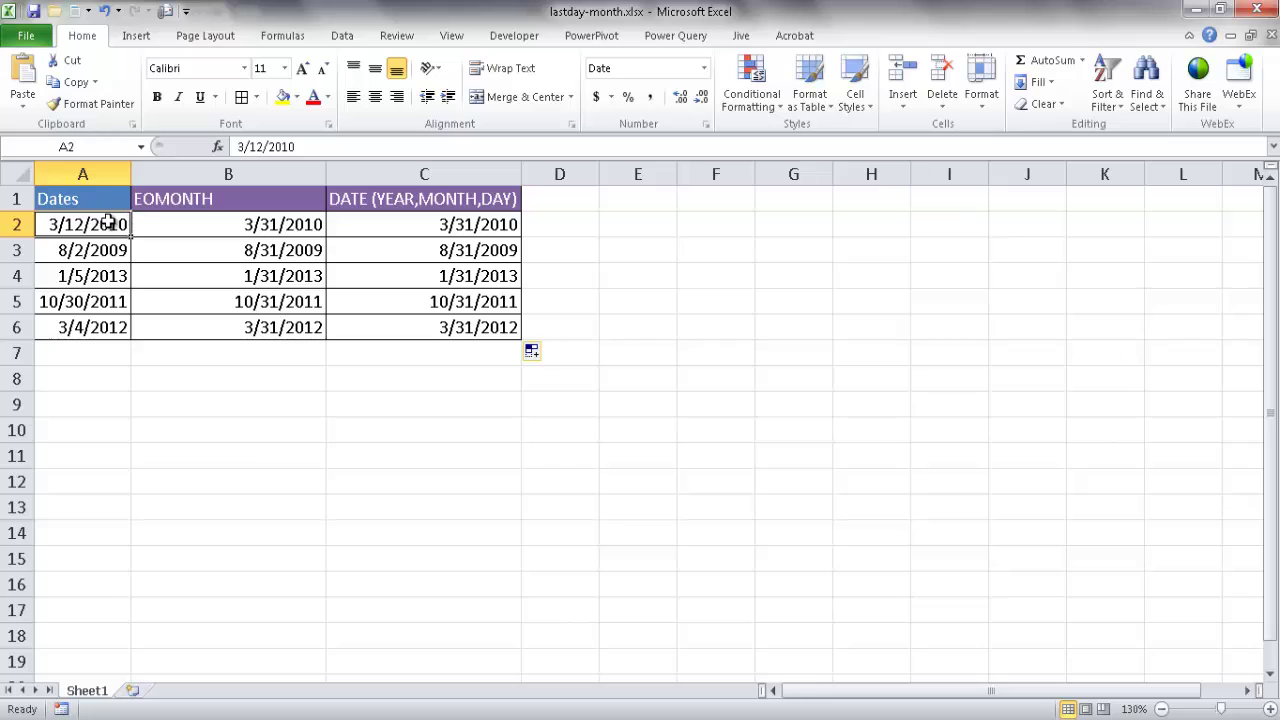
left_click(396, 199)
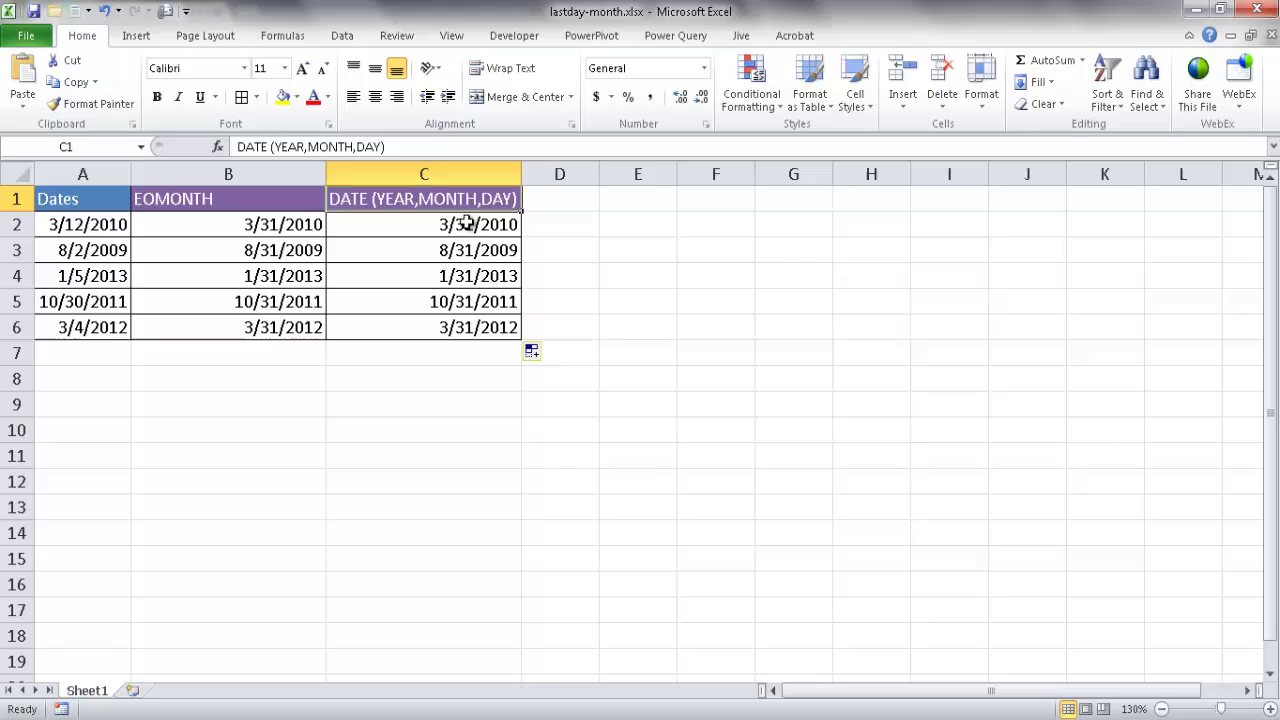